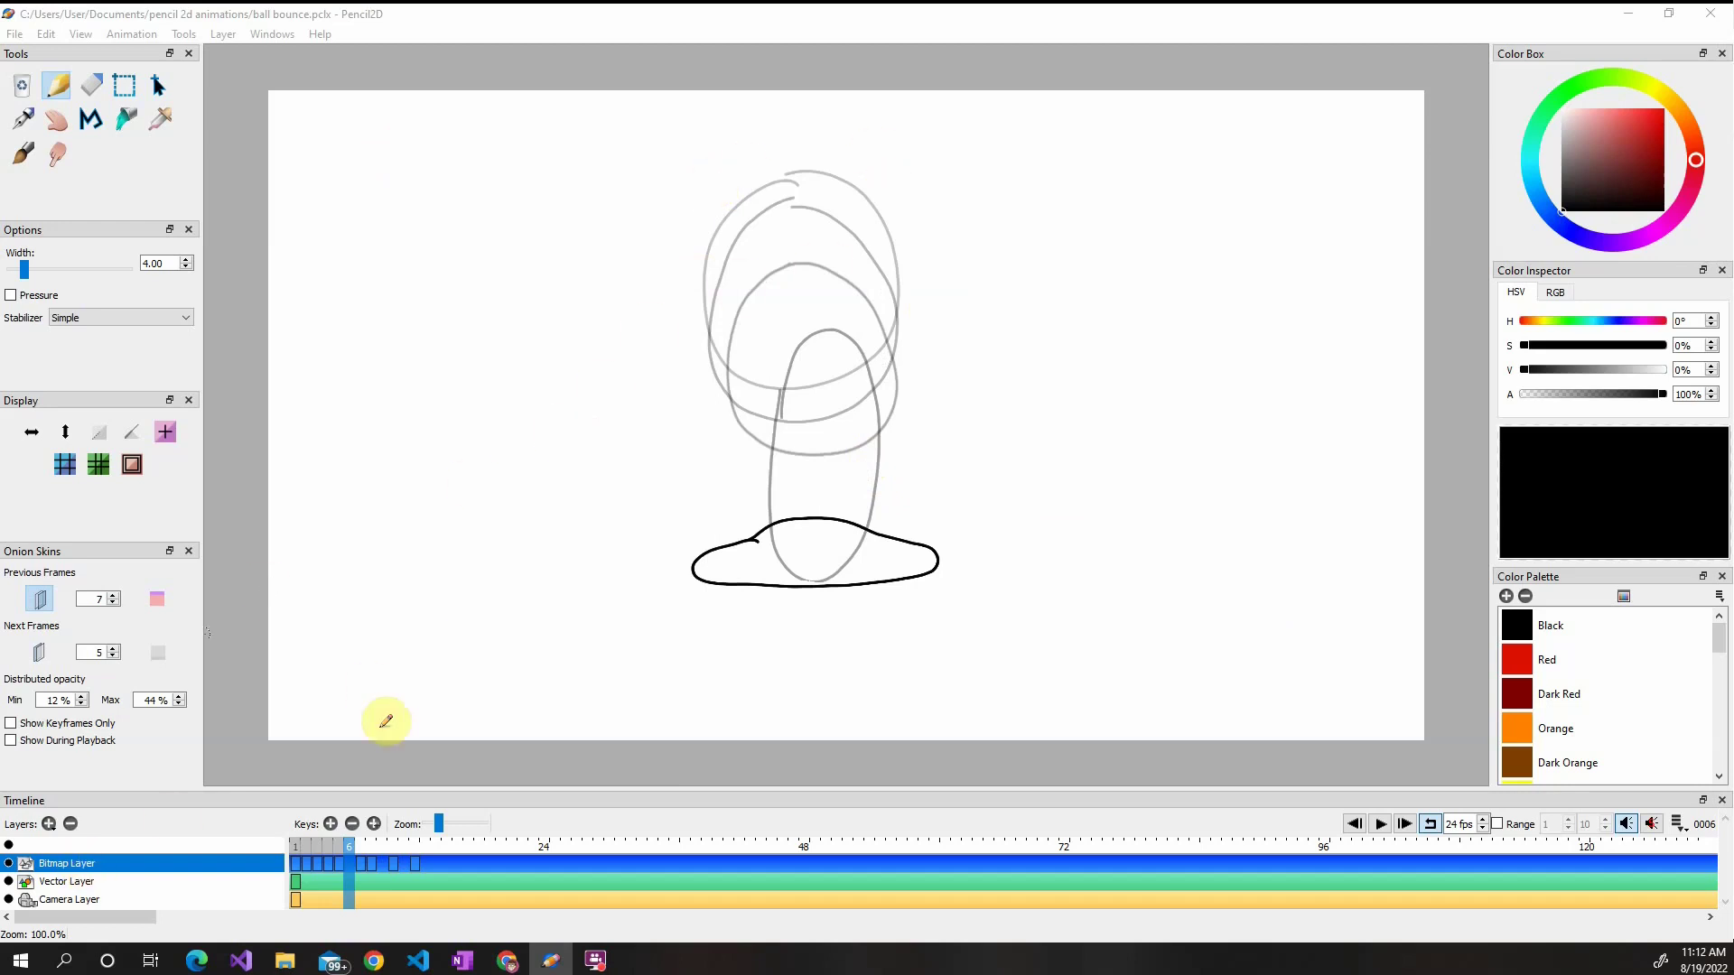
# Step: Confirm the Camera Layer properties with the camera size at 1280 width and 720 height
pyautogui.doubleClick(88, 900)
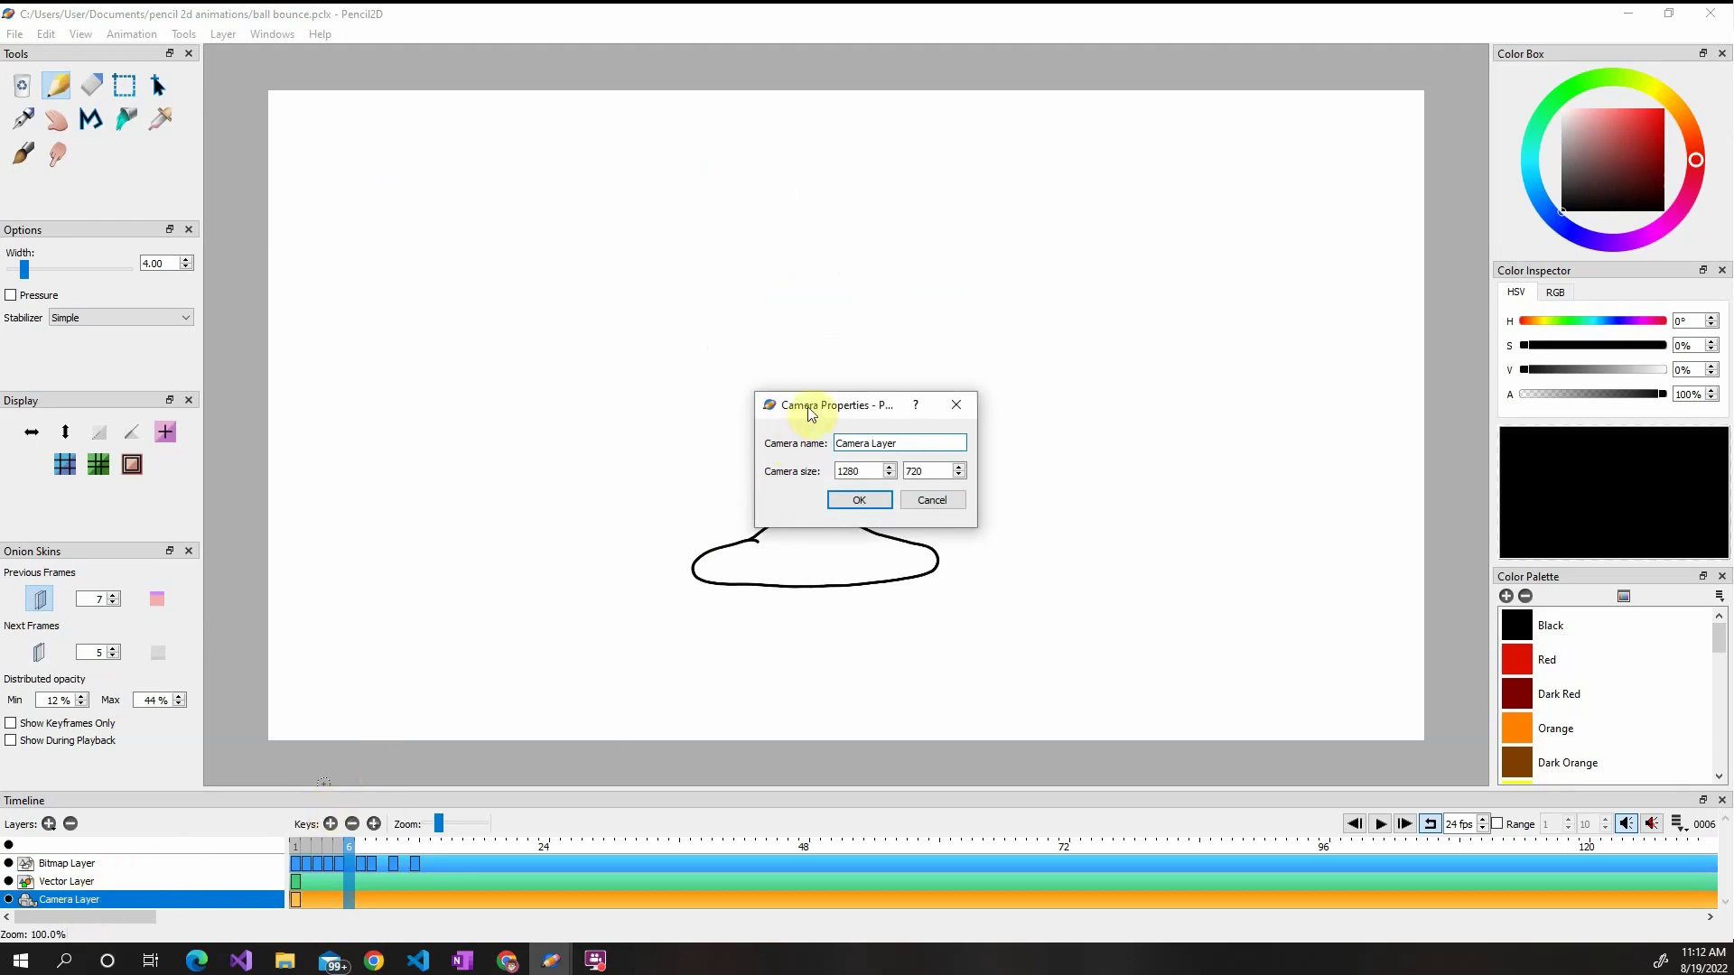
pyautogui.moveTo(811, 411); pyautogui.dragTo(1050, 214)
pyautogui.moveTo(1129, 270); pyautogui.dragTo(1039, 272)
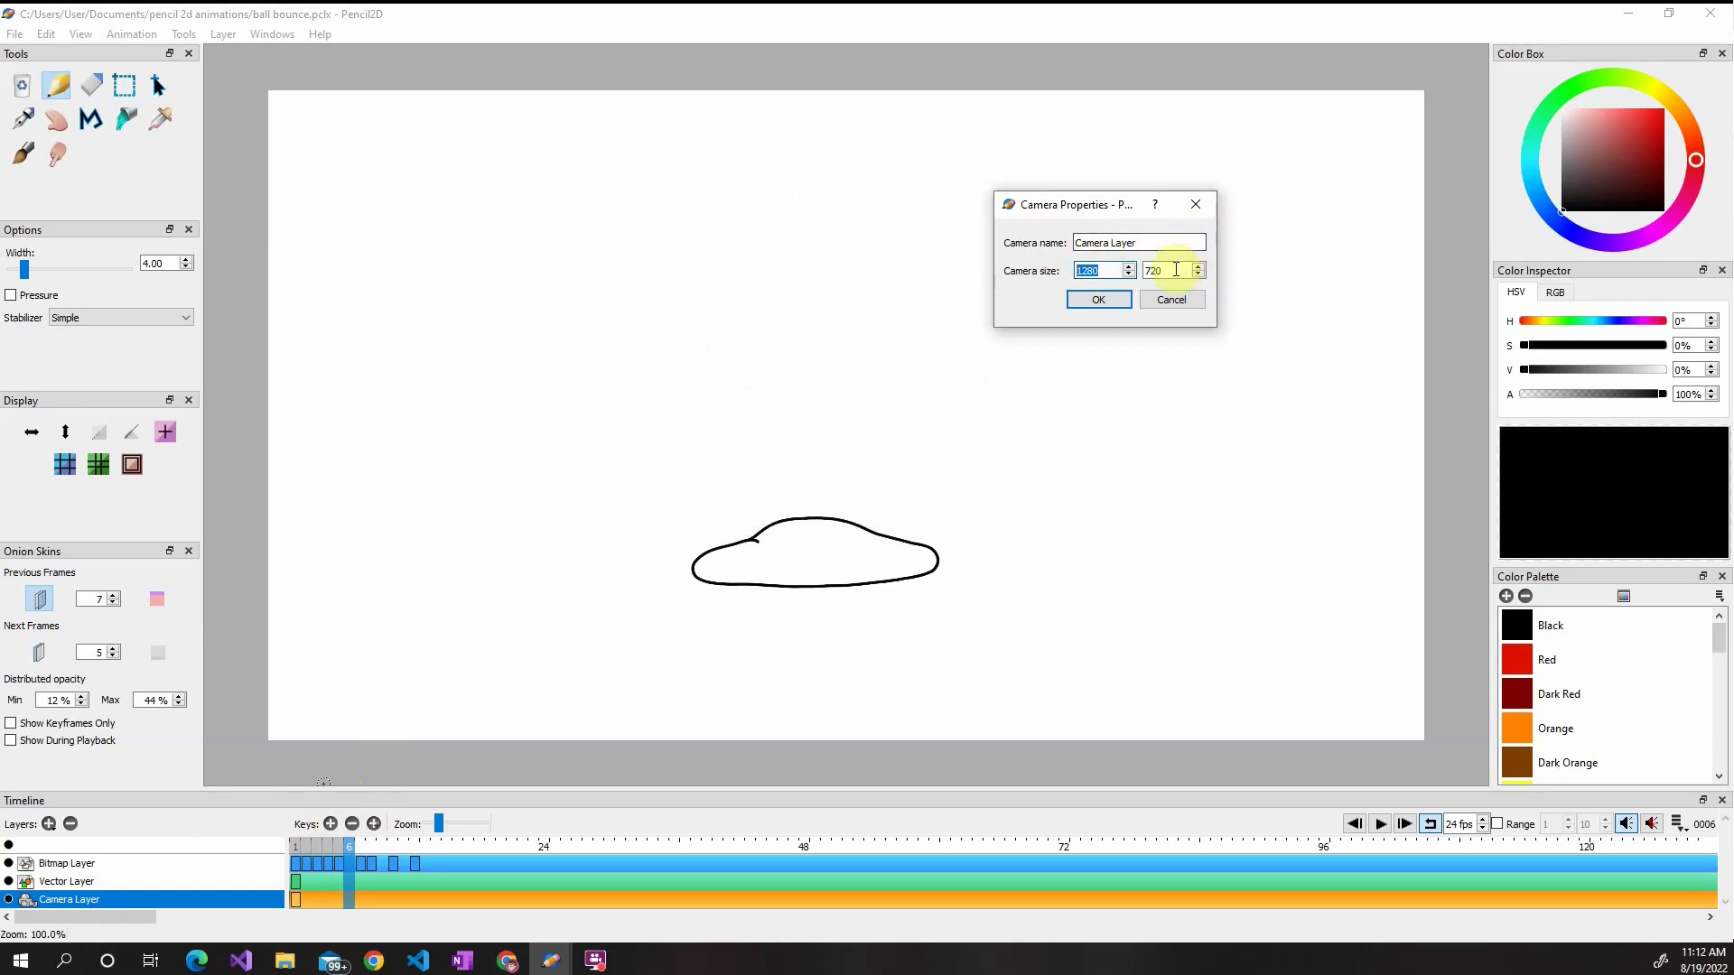
pyautogui.click(1170, 270)
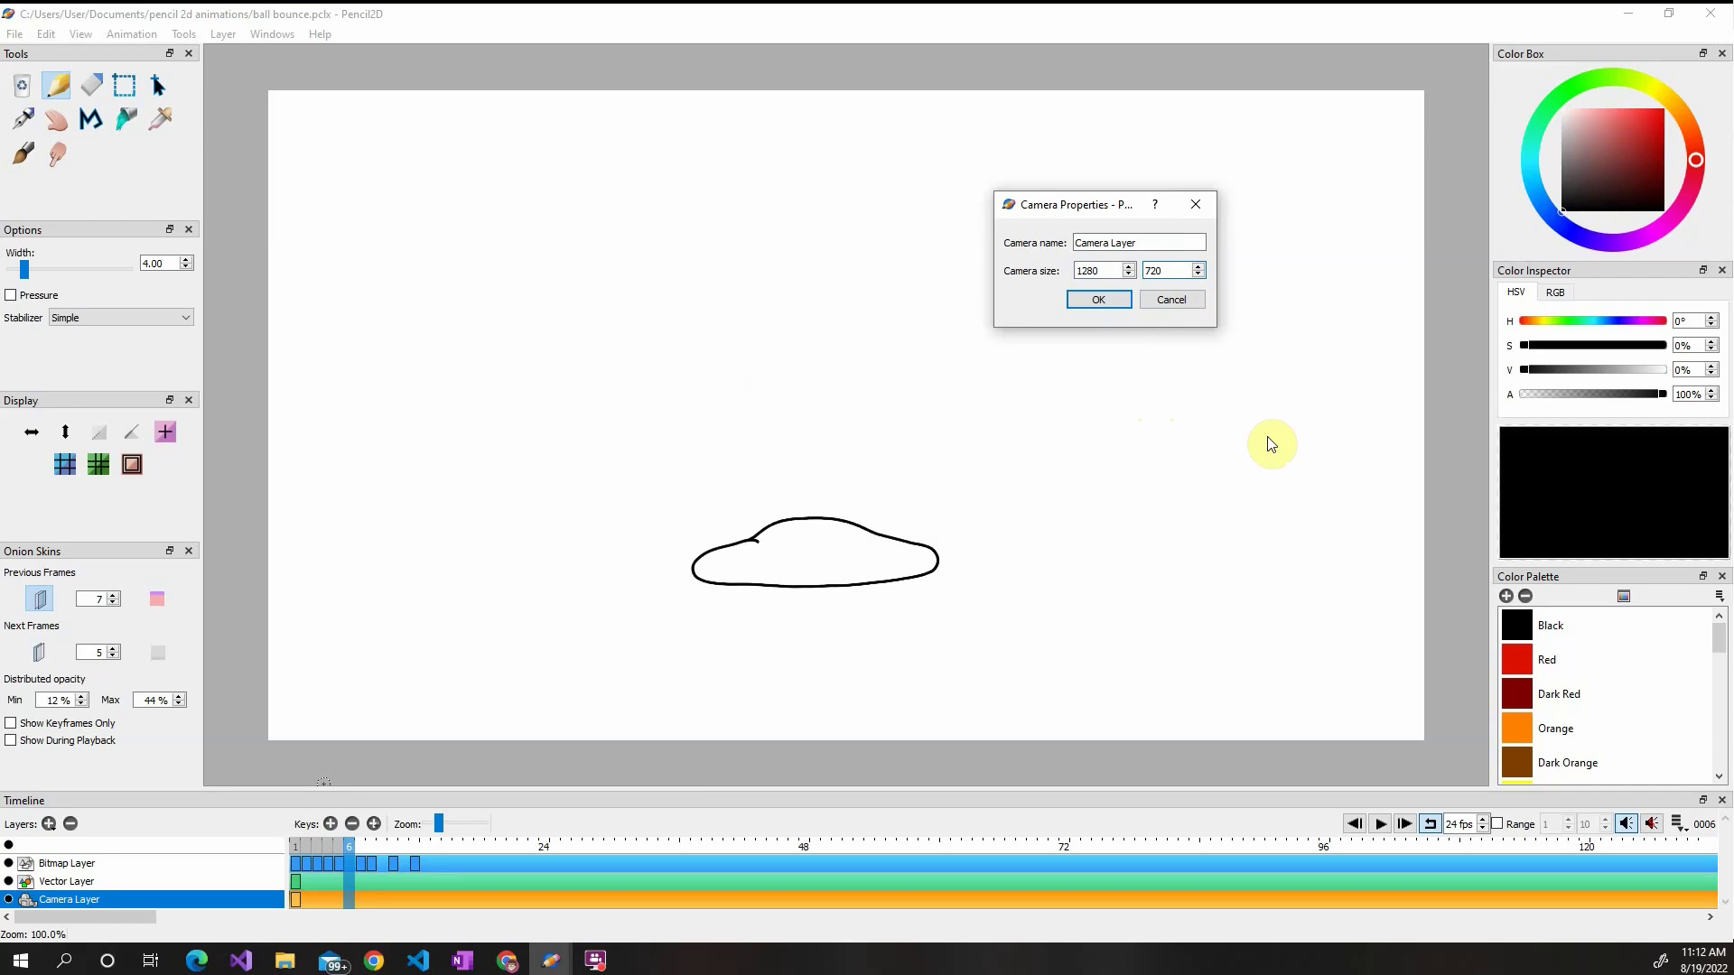
pyautogui.click(1097, 270)
pyautogui.doubleClick(1179, 270)
pyautogui.click(1104, 270)
pyautogui.click(1160, 271)
pyautogui.doubleClick(1080, 271)
pyautogui.click(1124, 307)
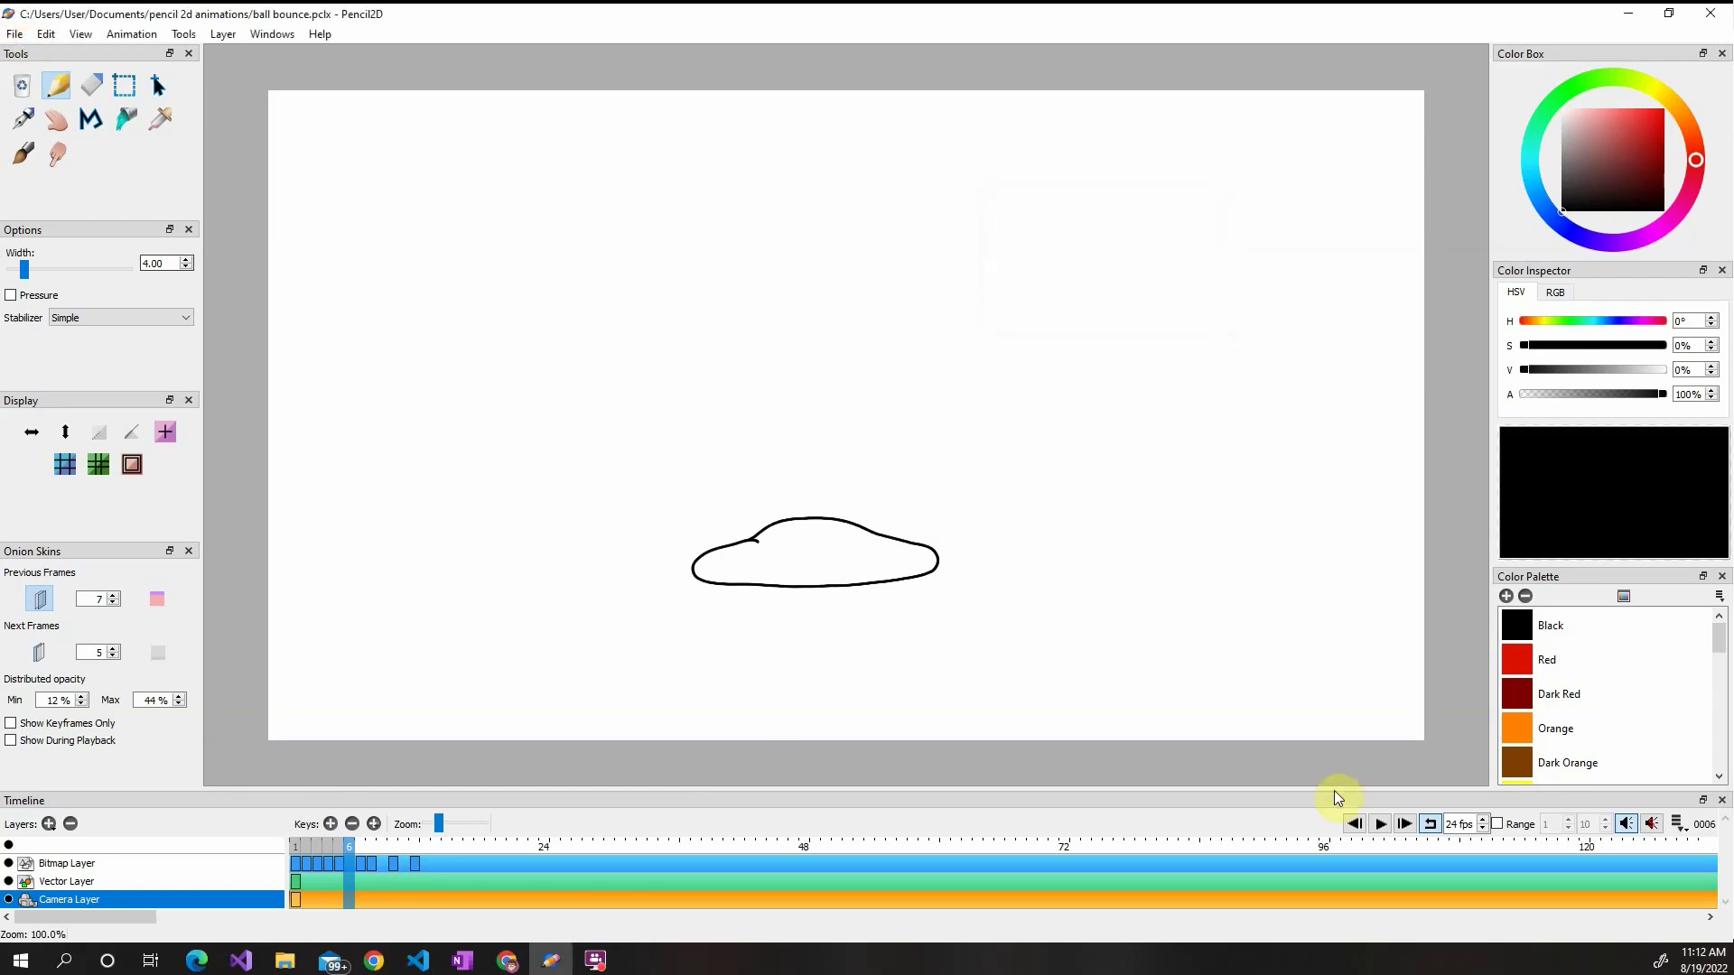
pyautogui.click(1379, 826)
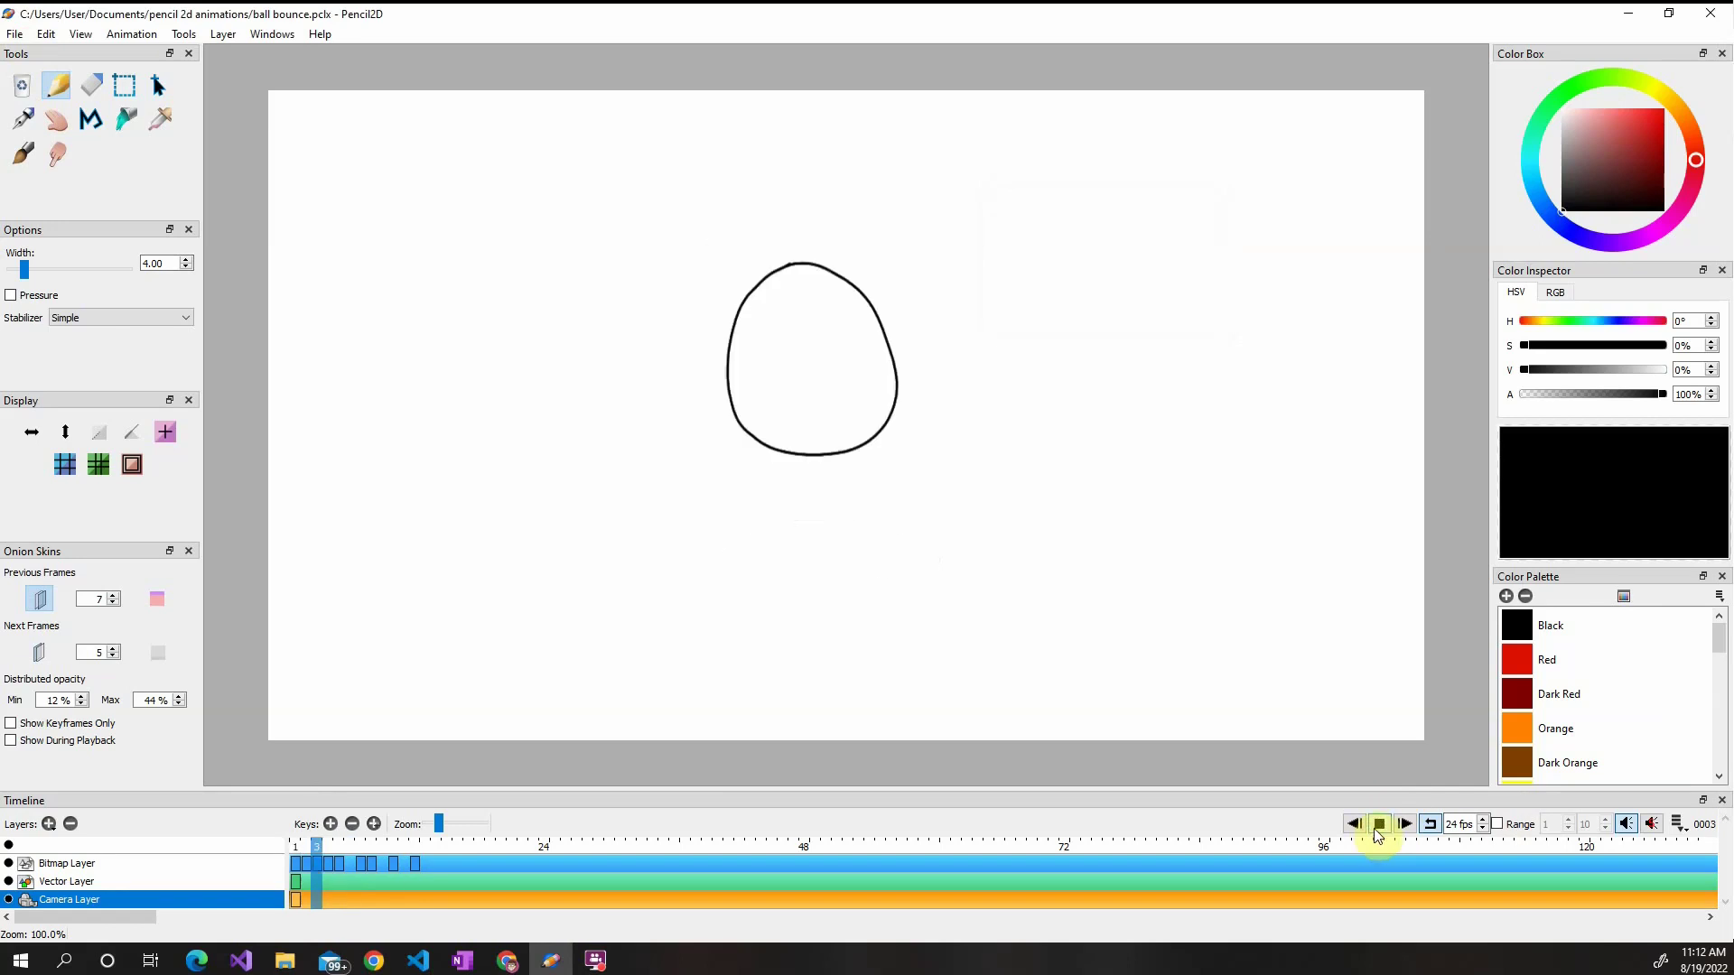
pyautogui.click(1379, 825)
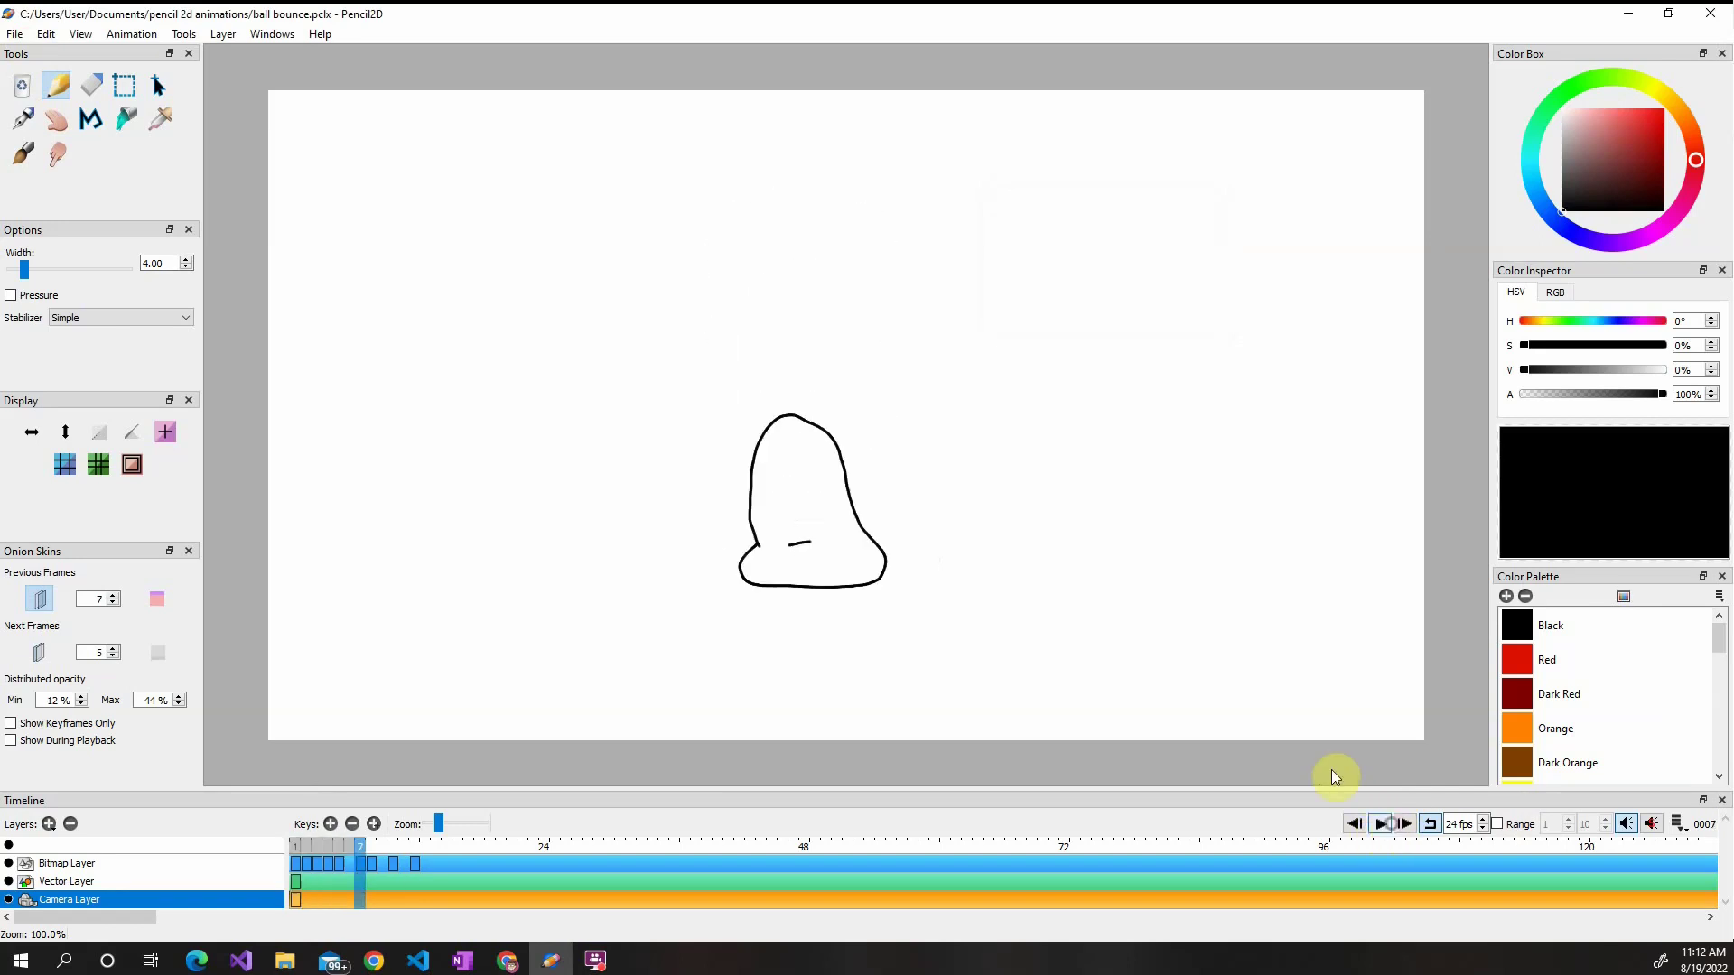
pyautogui.click(18, 34)
pyautogui.moveTo(185, 185)
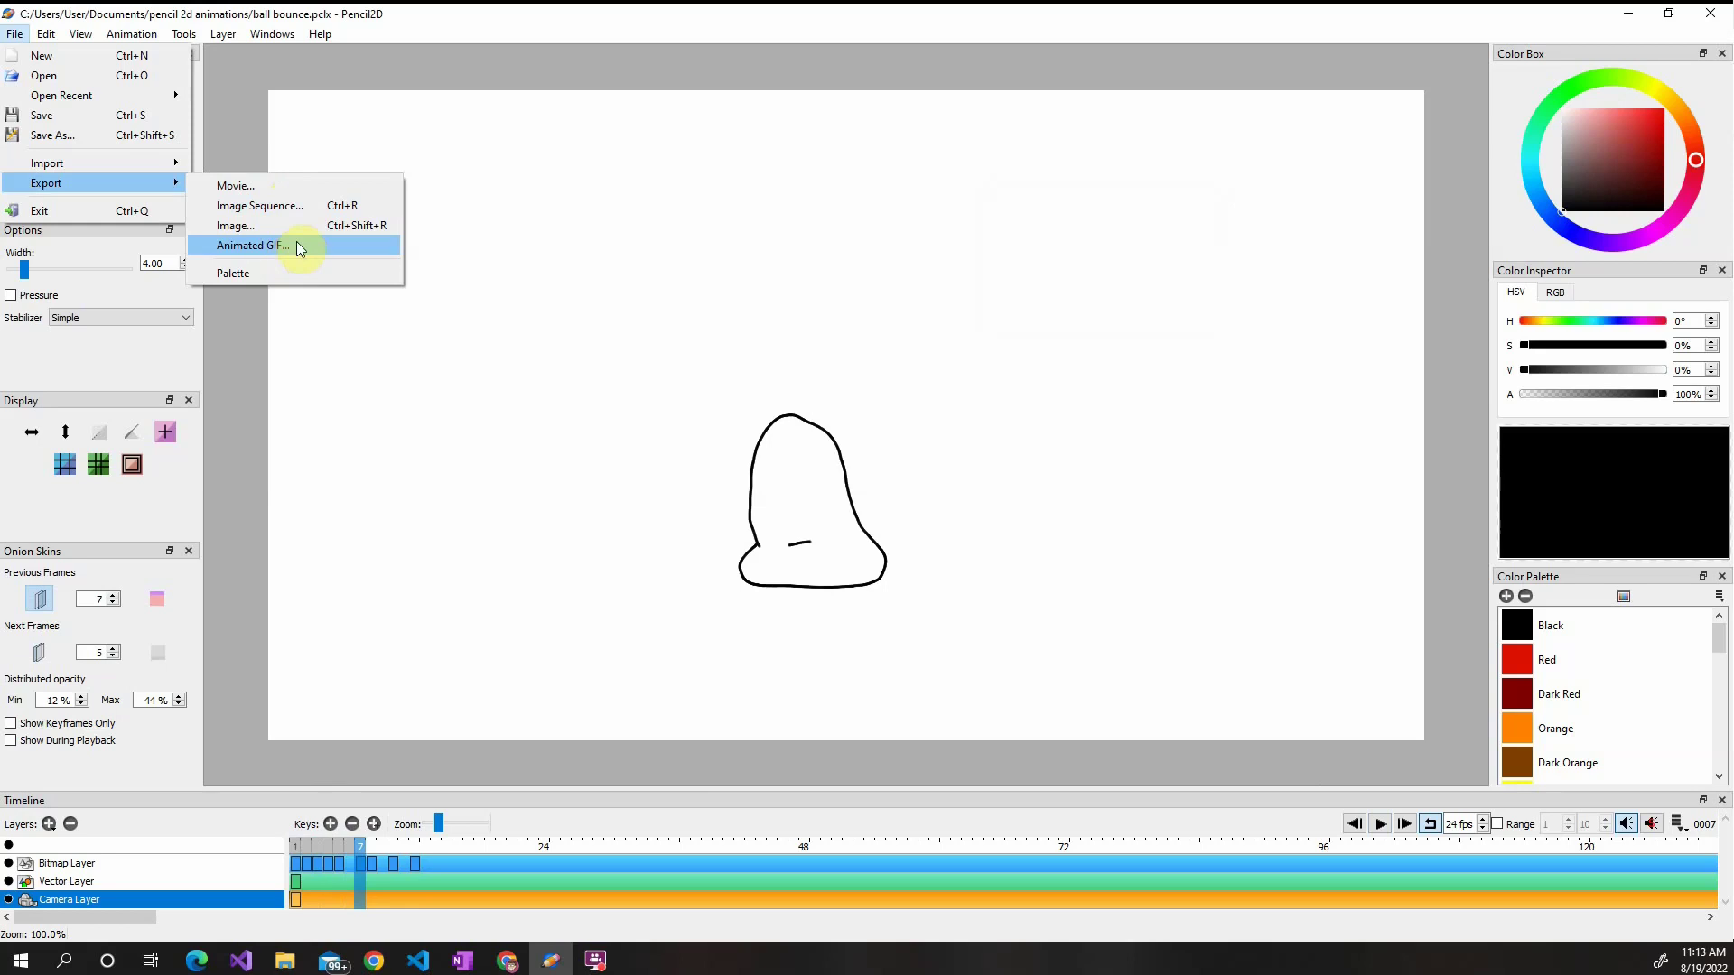
pyautogui.click(290, 161)
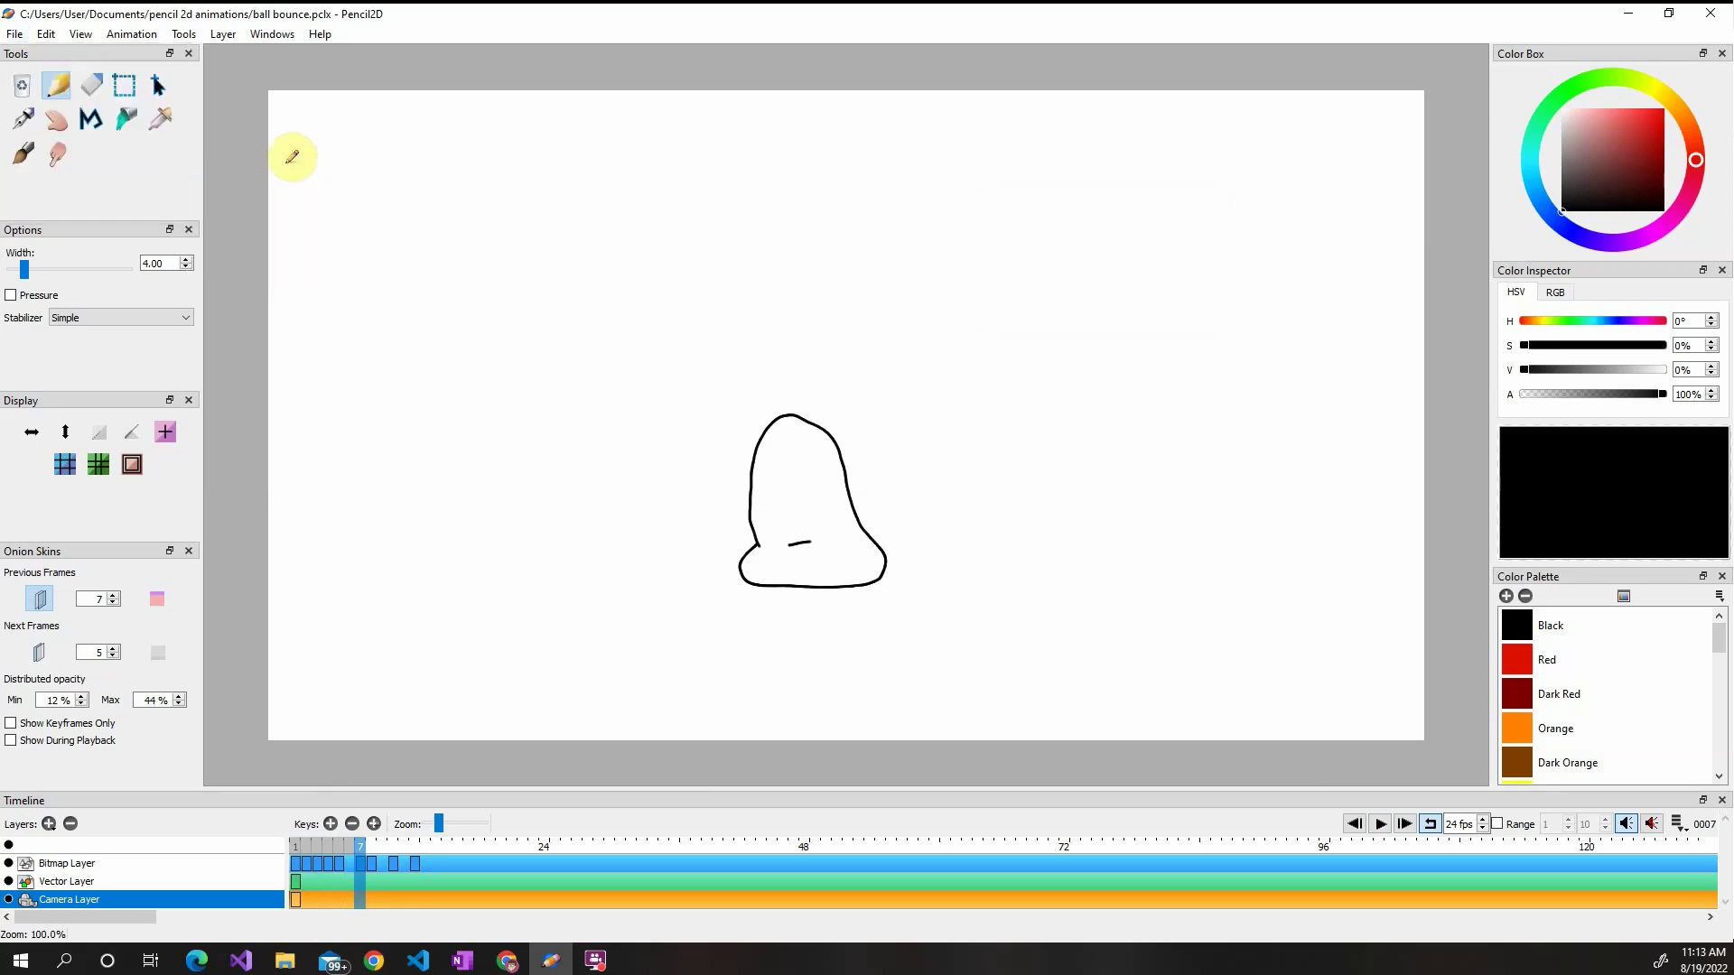
# Step: Open the Movie export settings and the file browser for its save location
pyautogui.click(14, 33)
pyautogui.moveTo(40, 159)
pyautogui.click(244, 200)
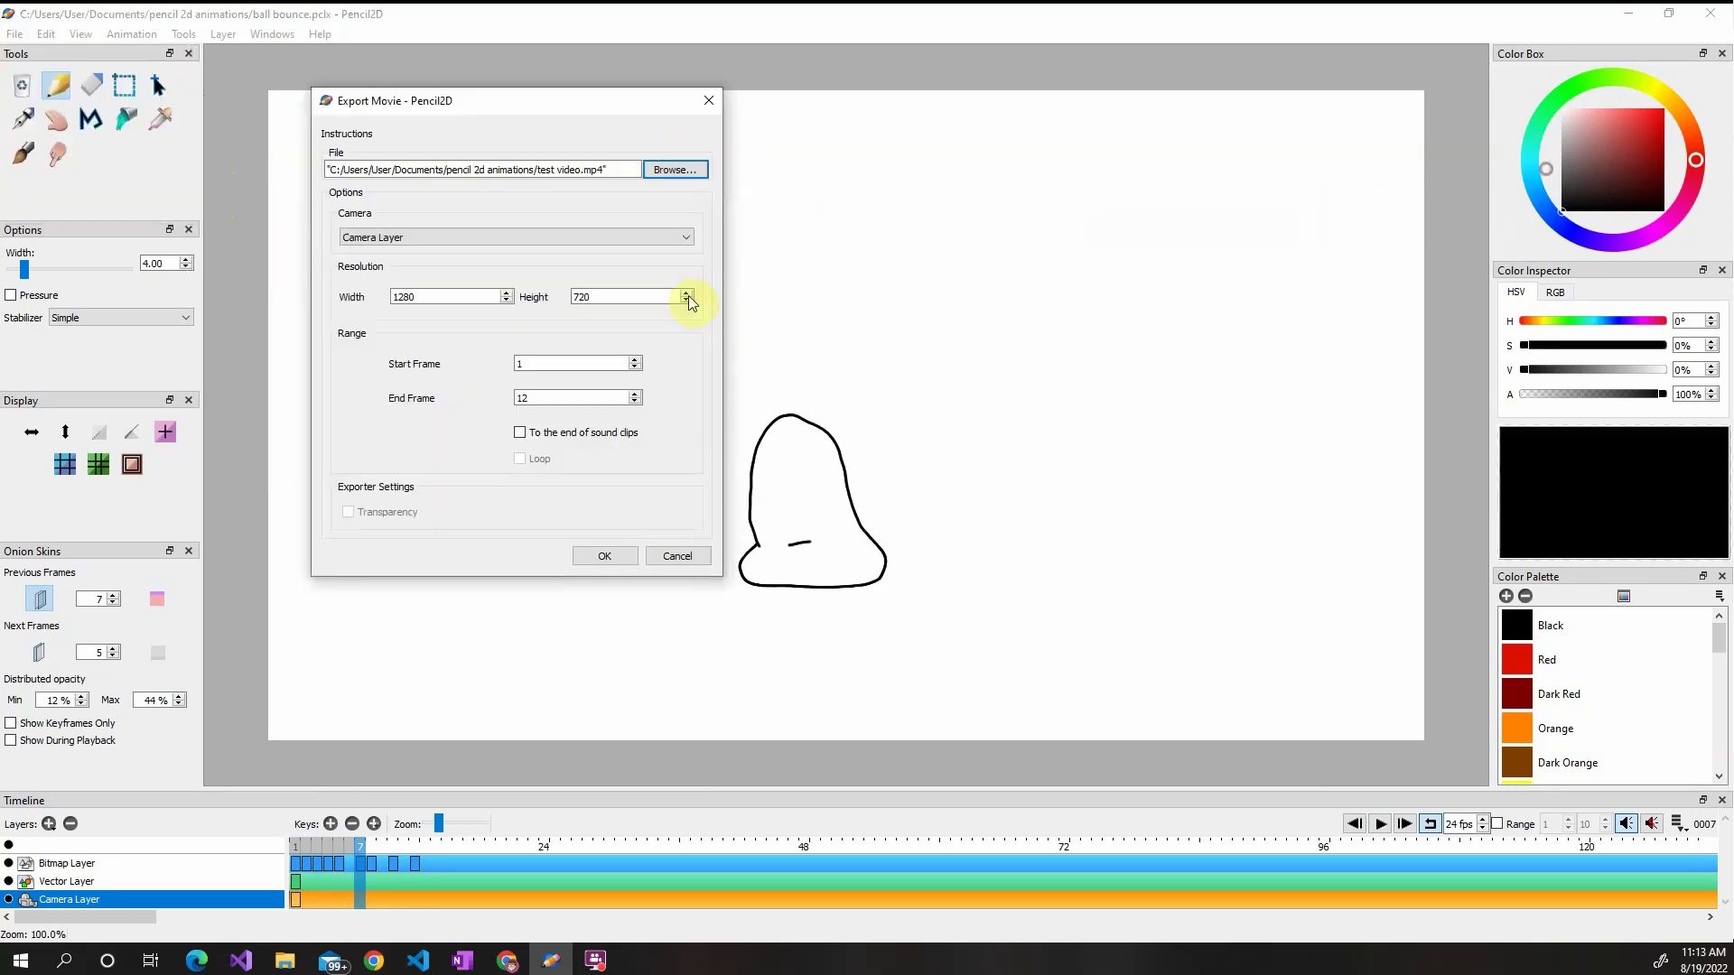
pyautogui.click(701, 175)
pyautogui.moveTo(1186, 185); pyautogui.dragTo(922, 108)
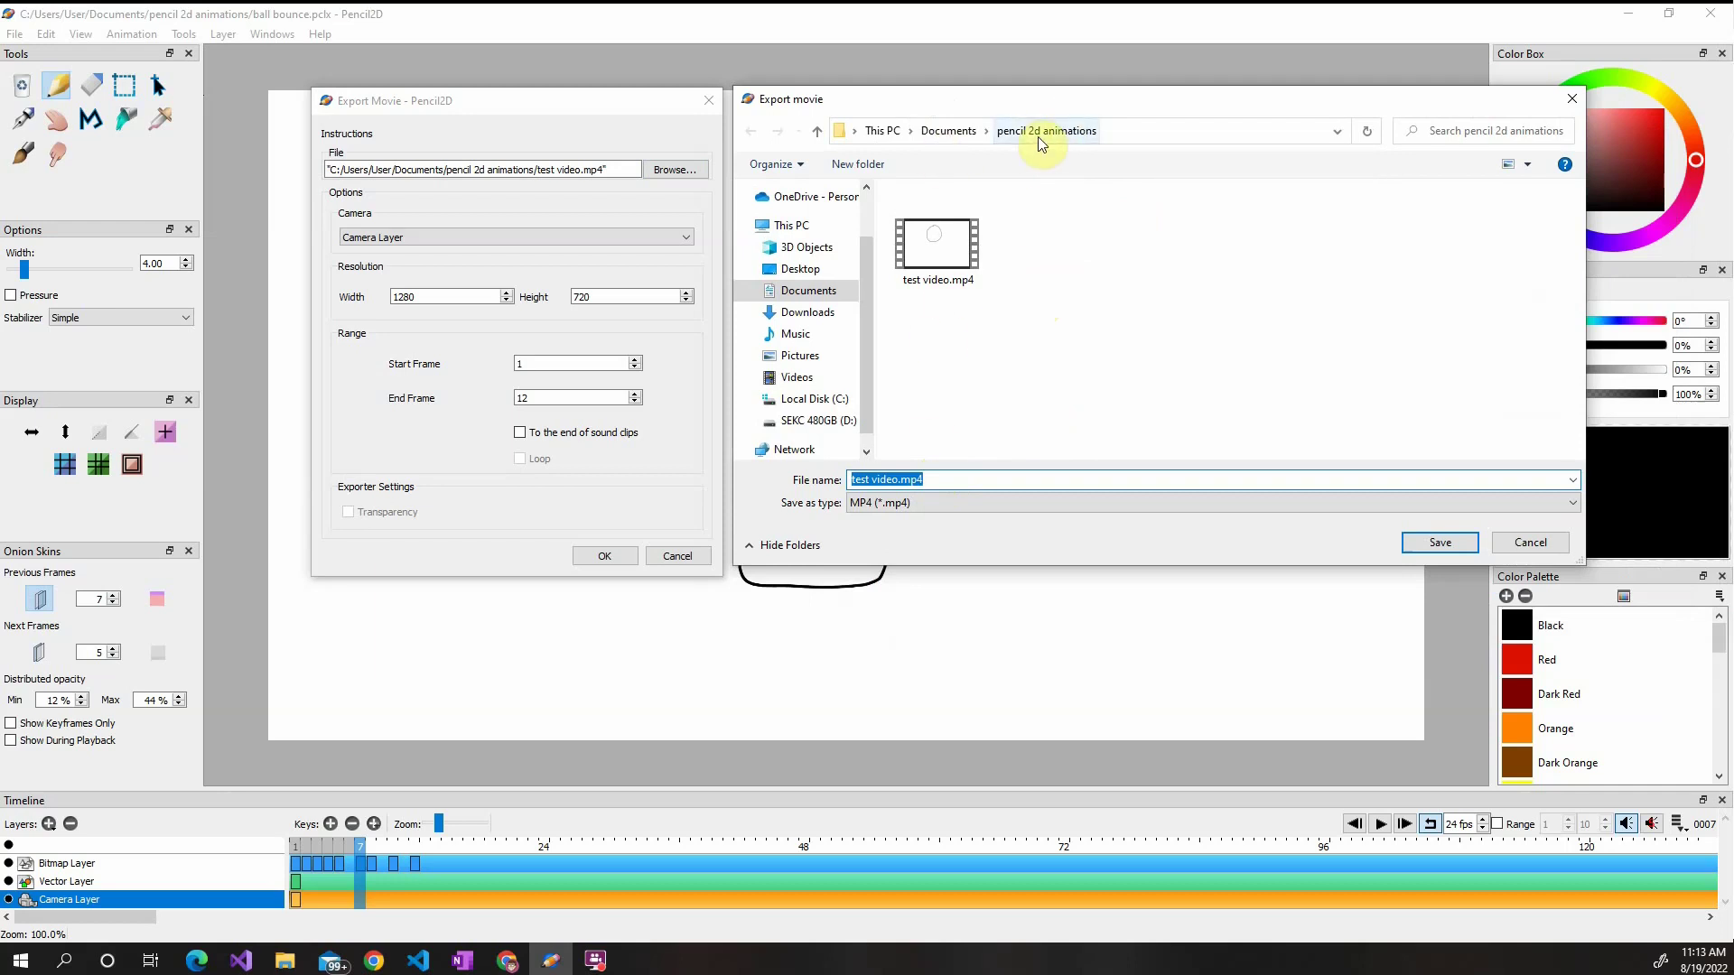
# Step: Name the export file 'test movie' and keep MP4 as the file type
pyautogui.click(961, 480)
pyautogui.moveTo(963, 481); pyautogui.dragTo(759, 491)
pyautogui.write('te')
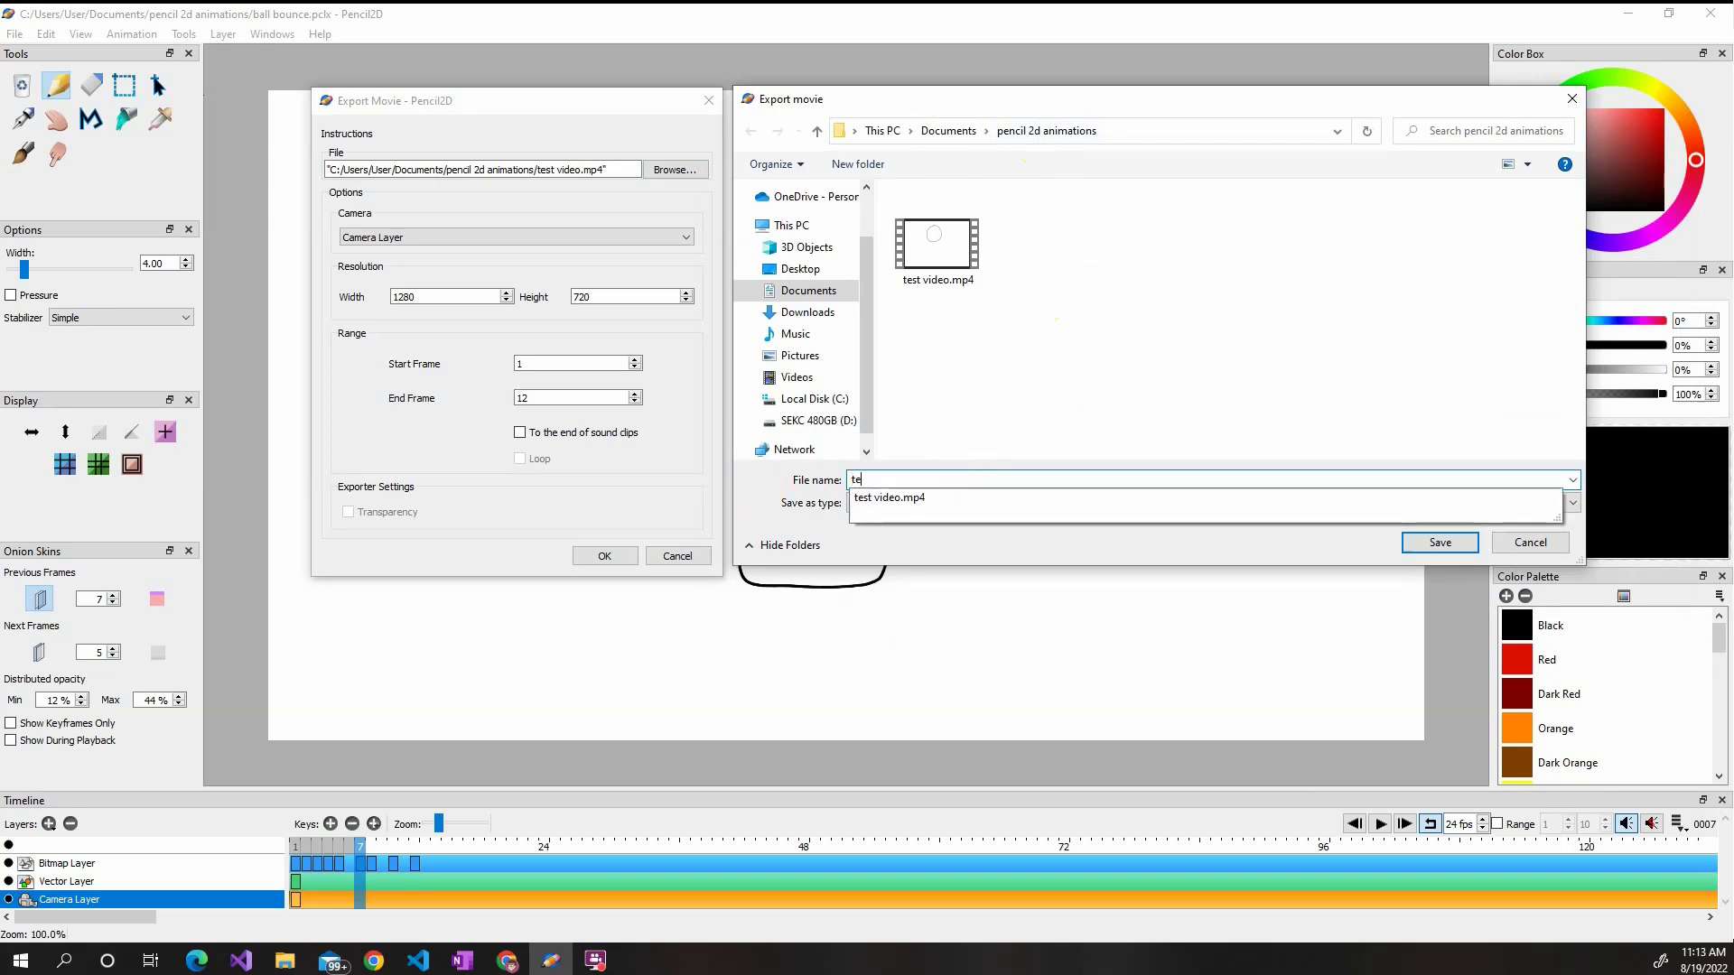
pyautogui.write('st m')
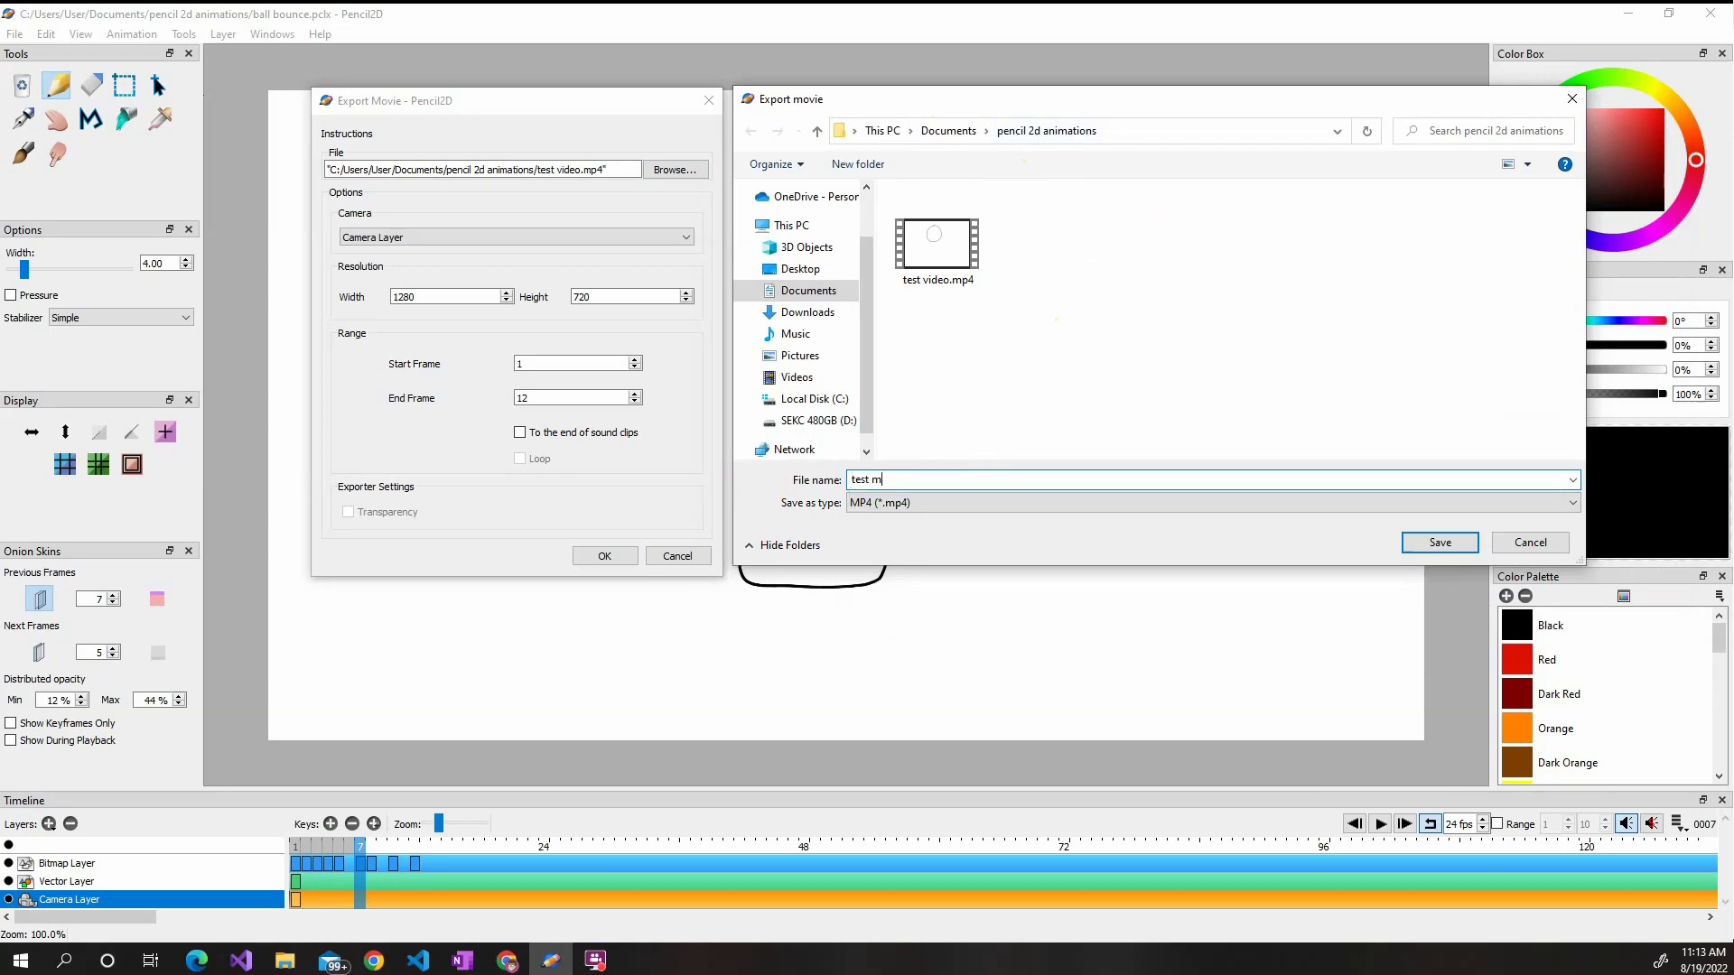
pyautogui.write('ovie')
pyautogui.hotkey('ctrl', 'a')
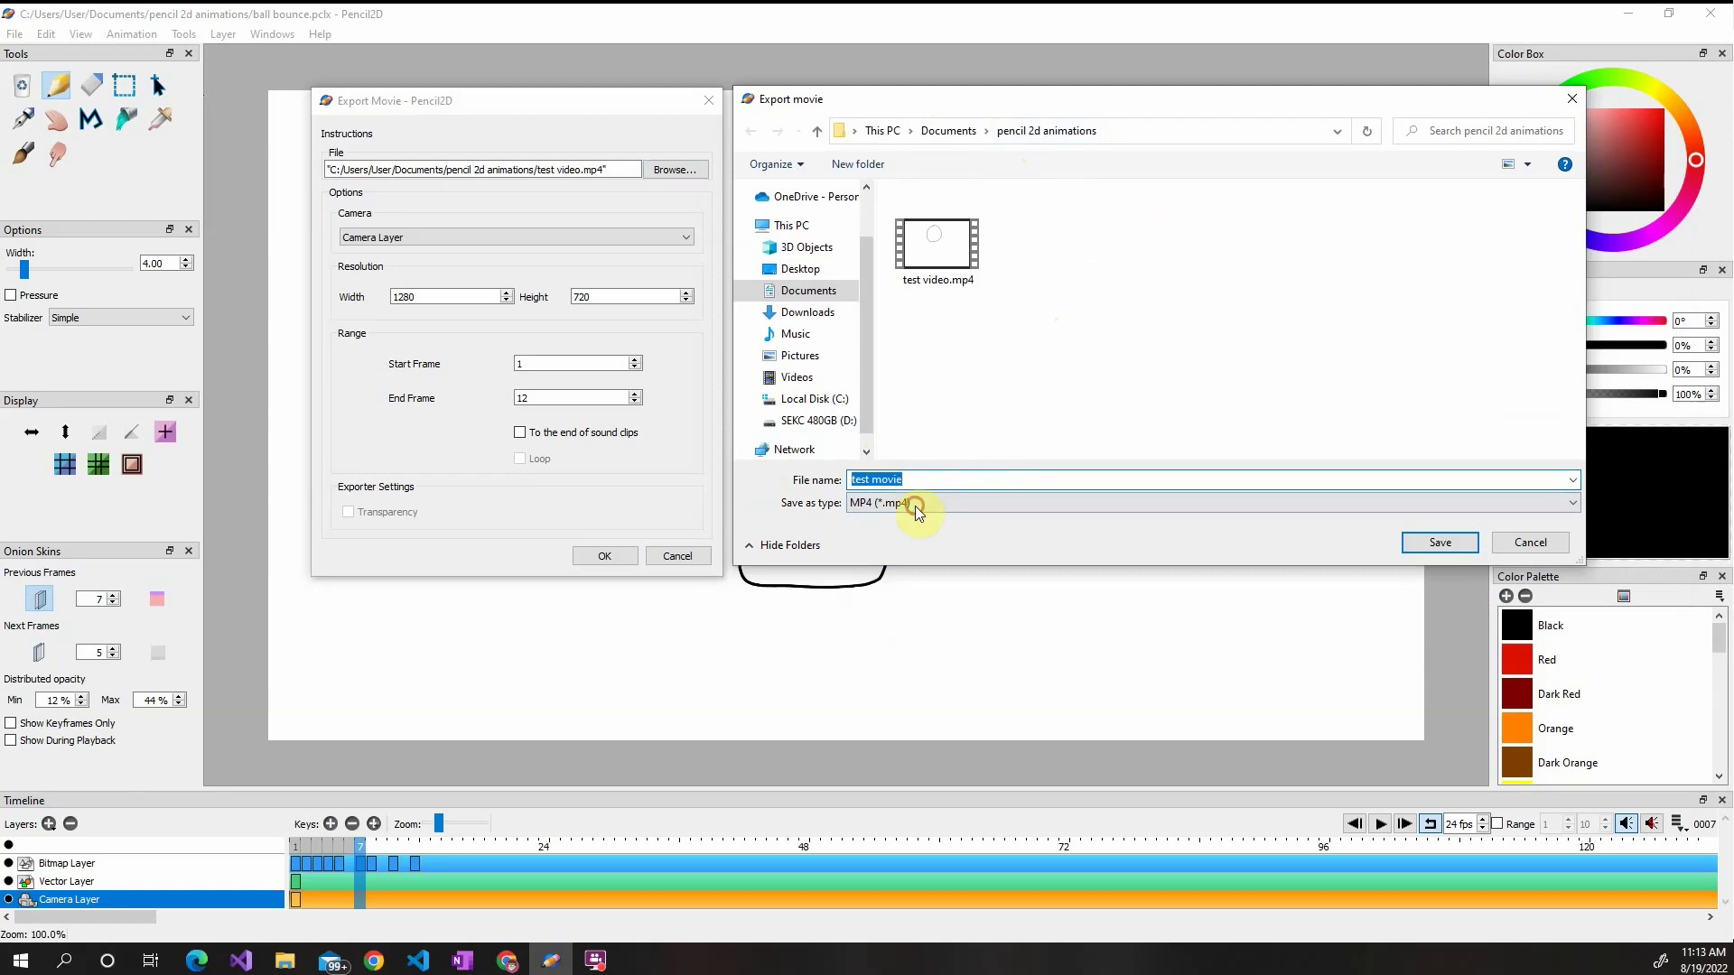
pyautogui.click(919, 502)
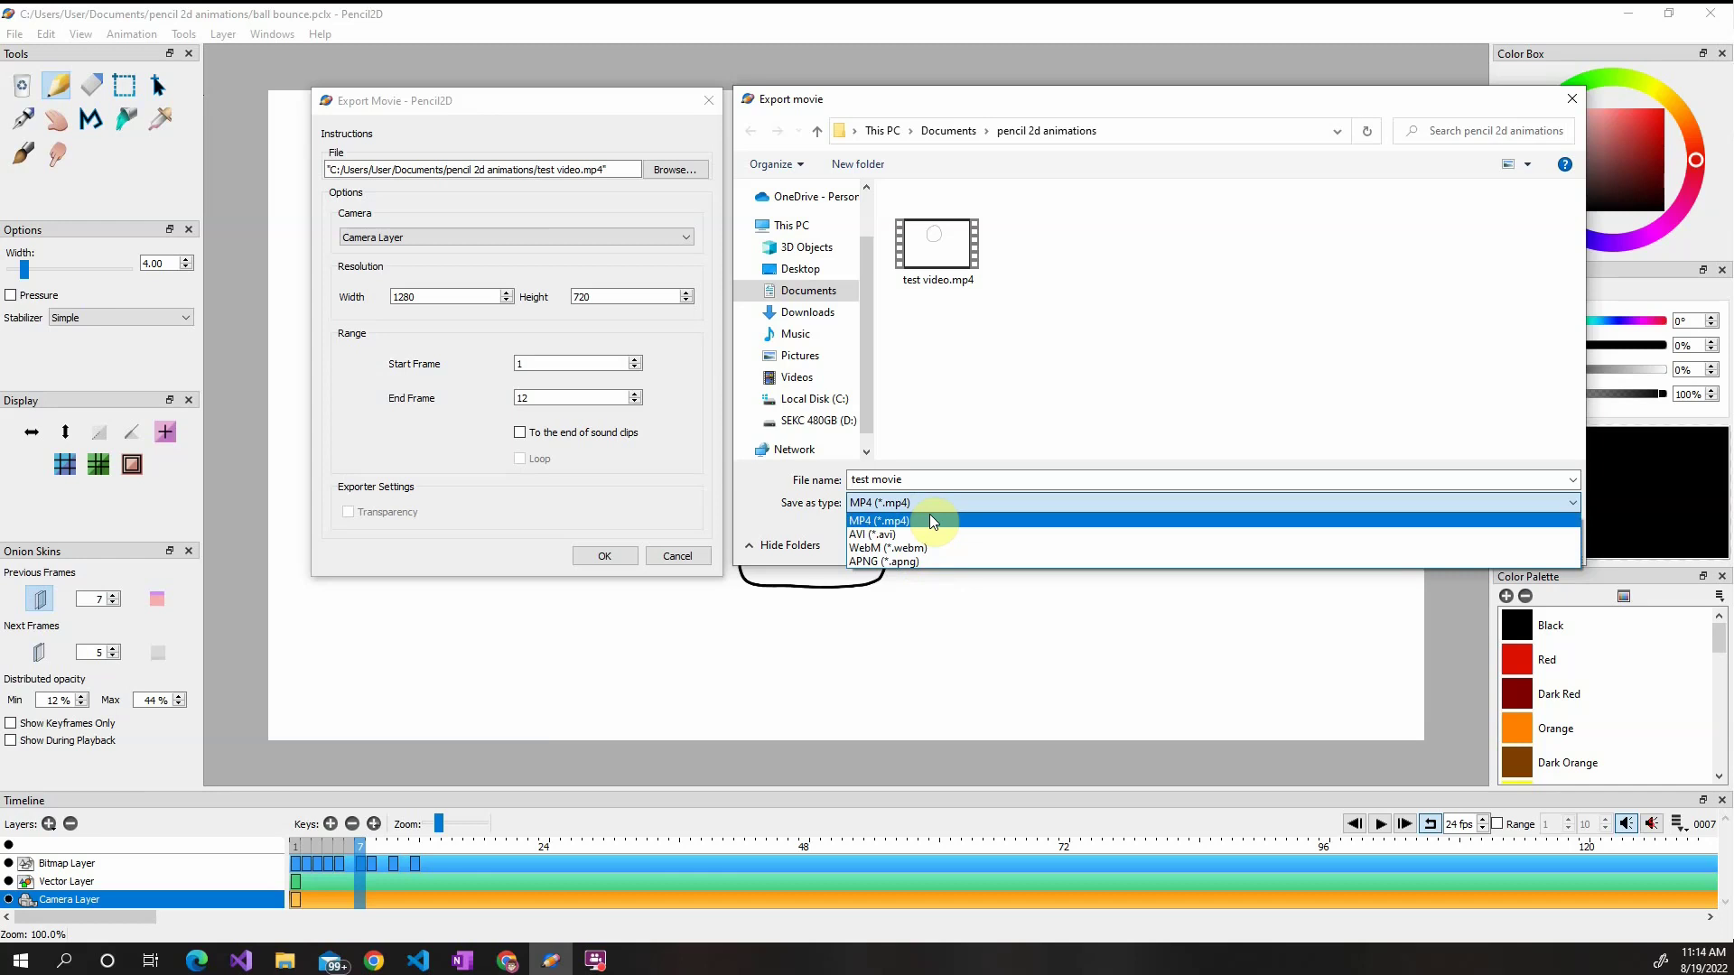
pyautogui.click(929, 513)
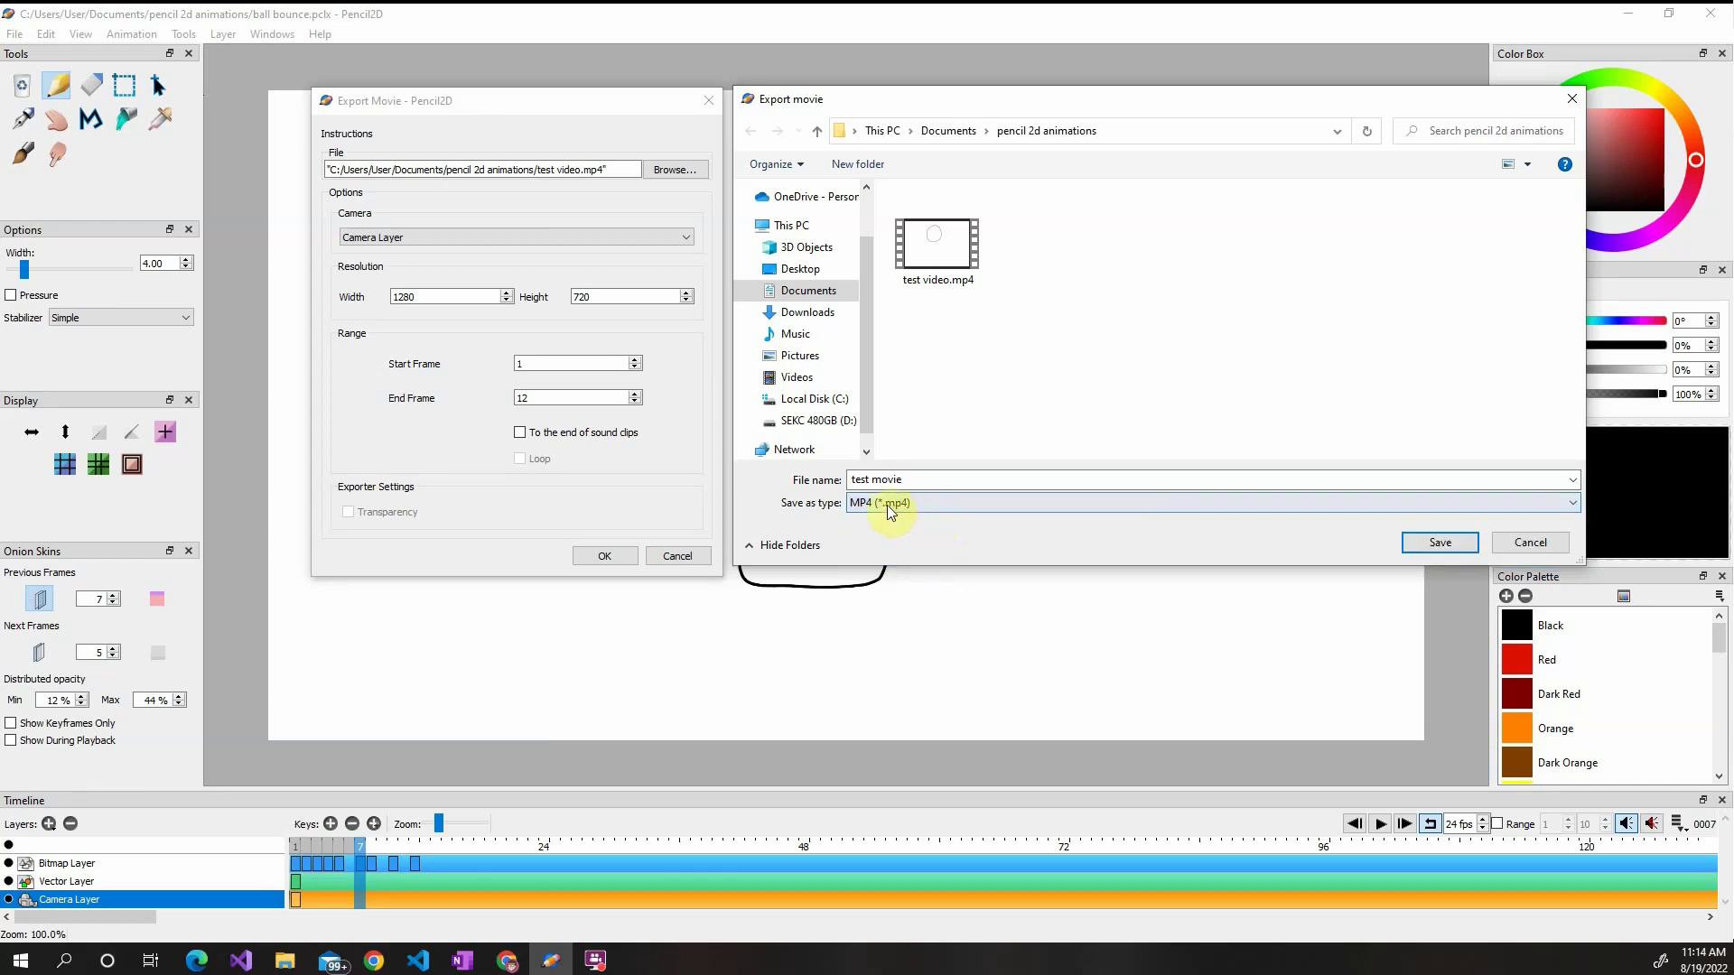
# Step: Save as test movie.mp4, then verify Camera Layer, 1280 width, and frames 1 to 12
pyautogui.click(1436, 542)
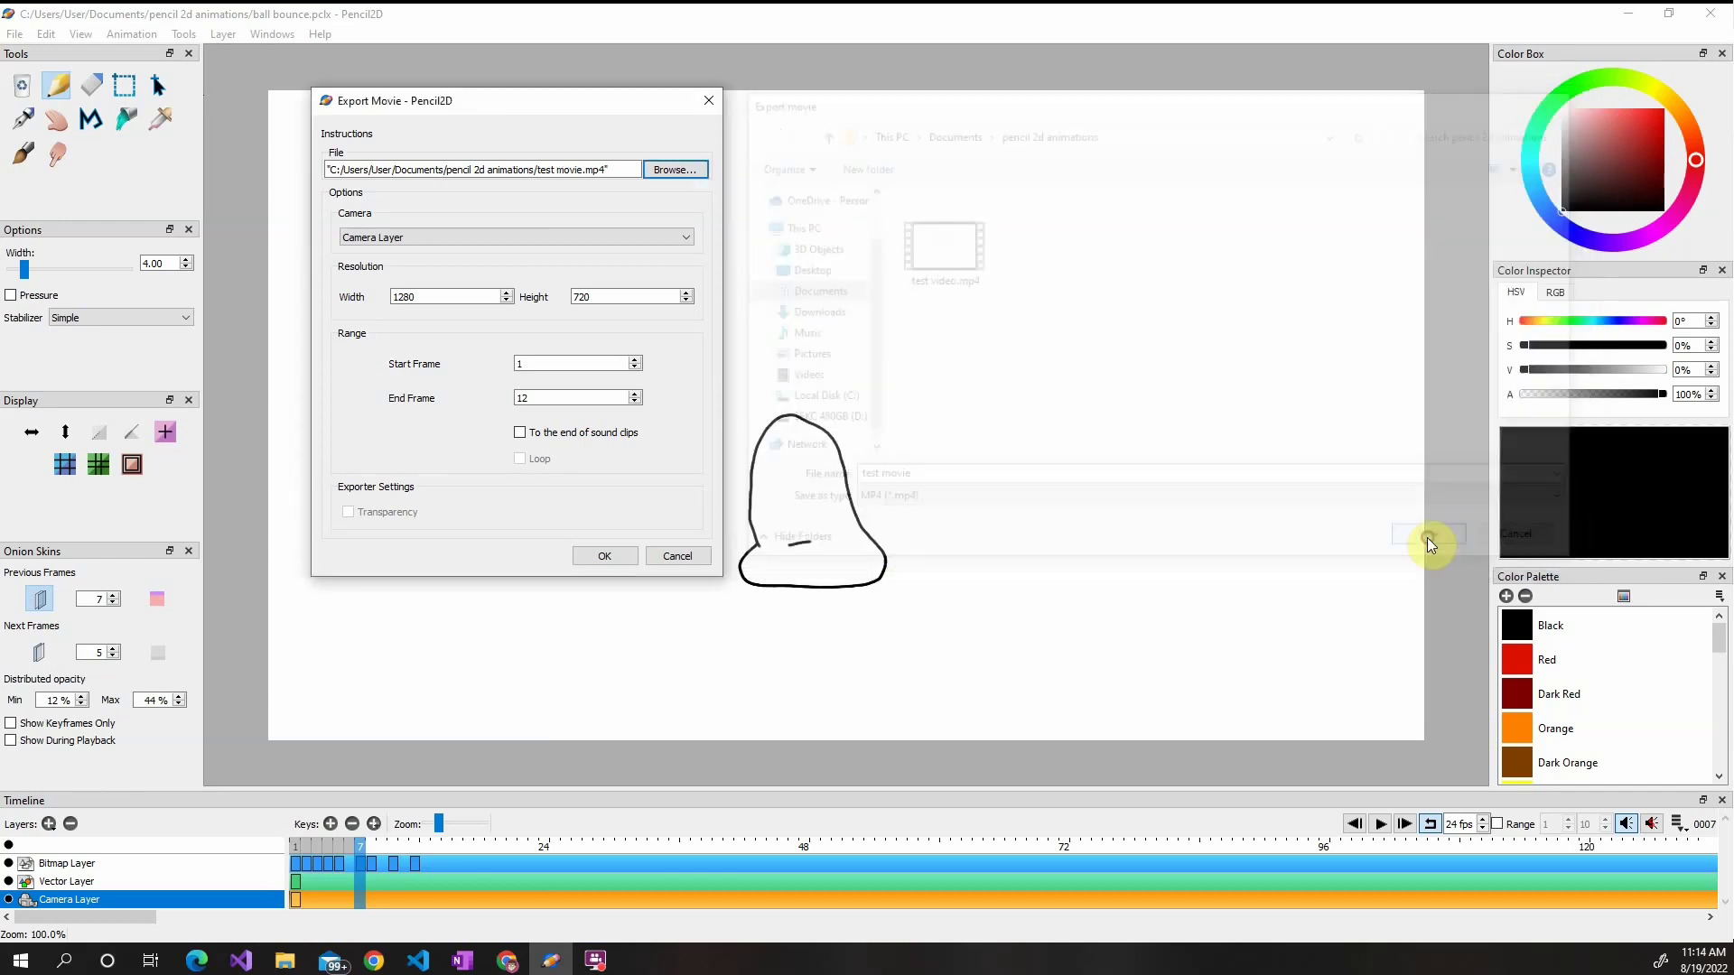
pyautogui.click(443, 295)
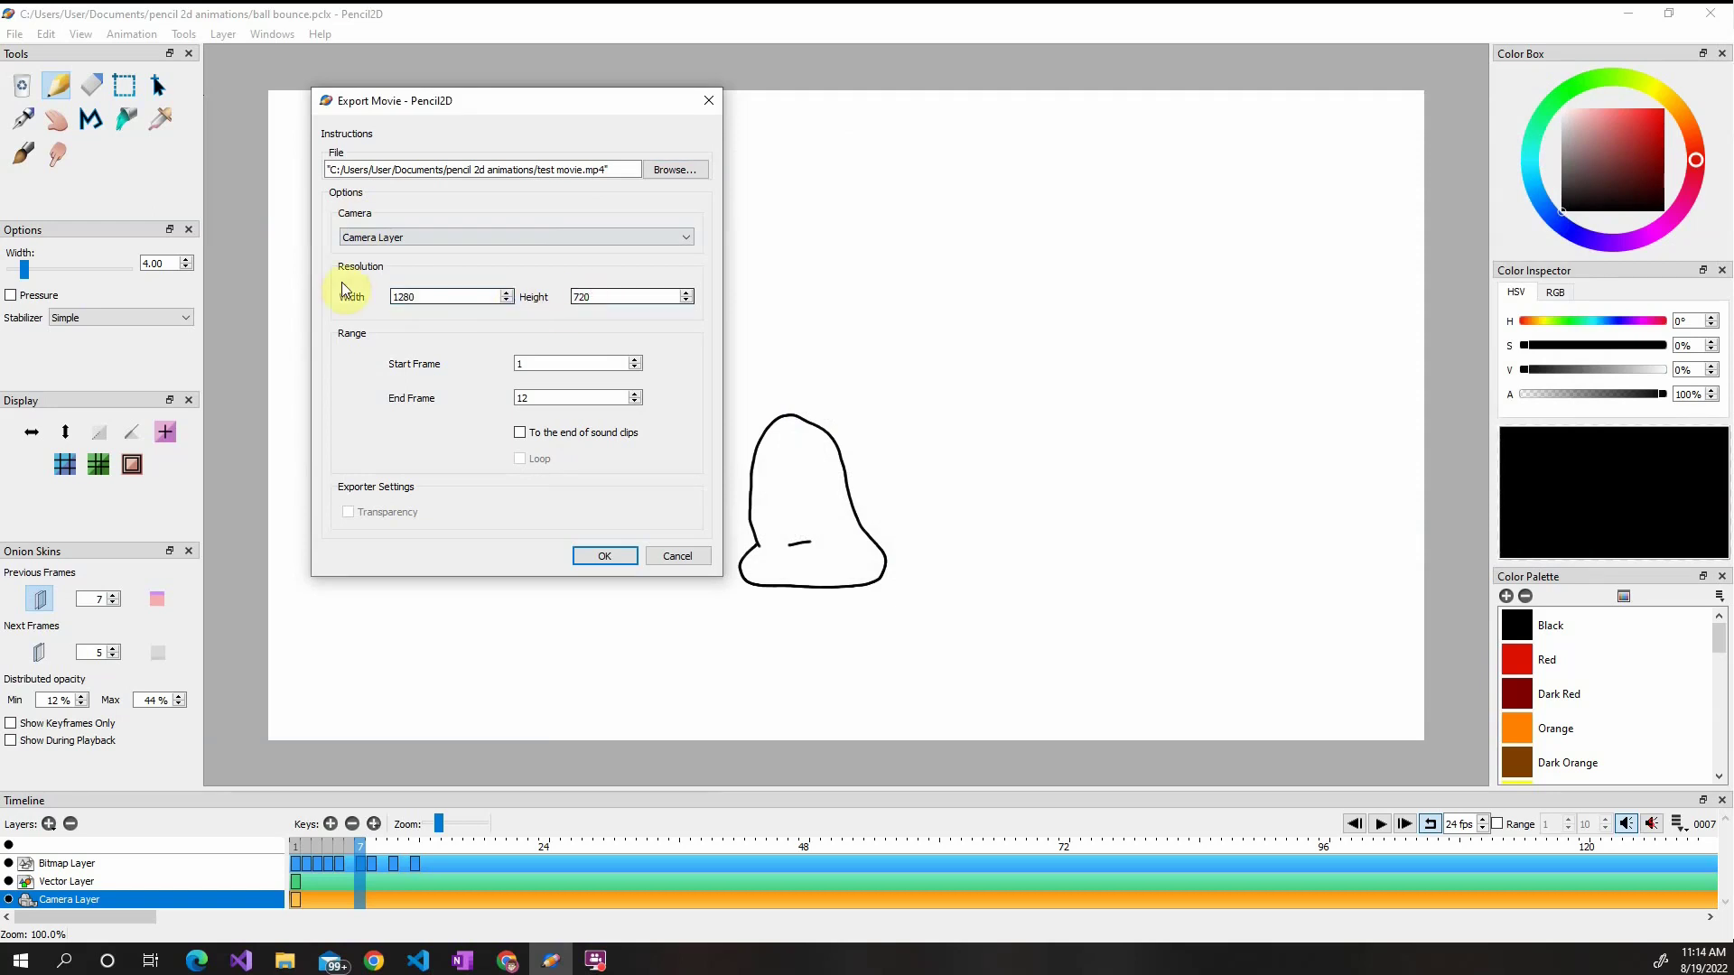
pyautogui.click(389, 239)
pyautogui.click(376, 235)
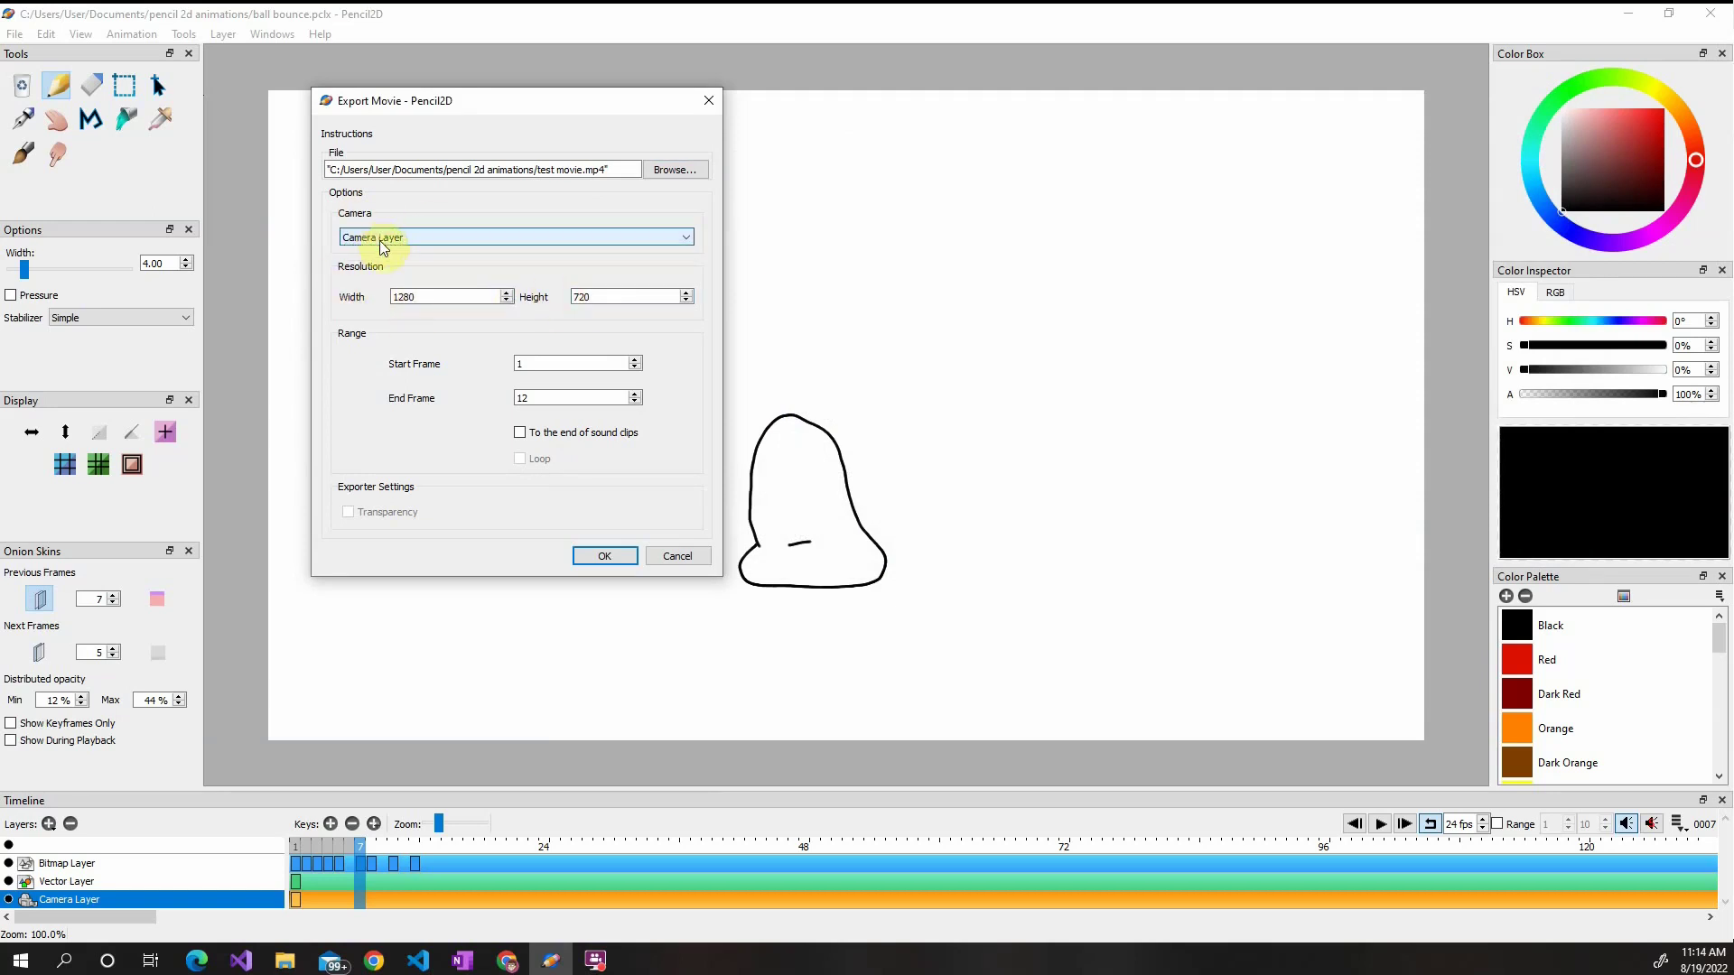
pyautogui.doubleClick(540, 363)
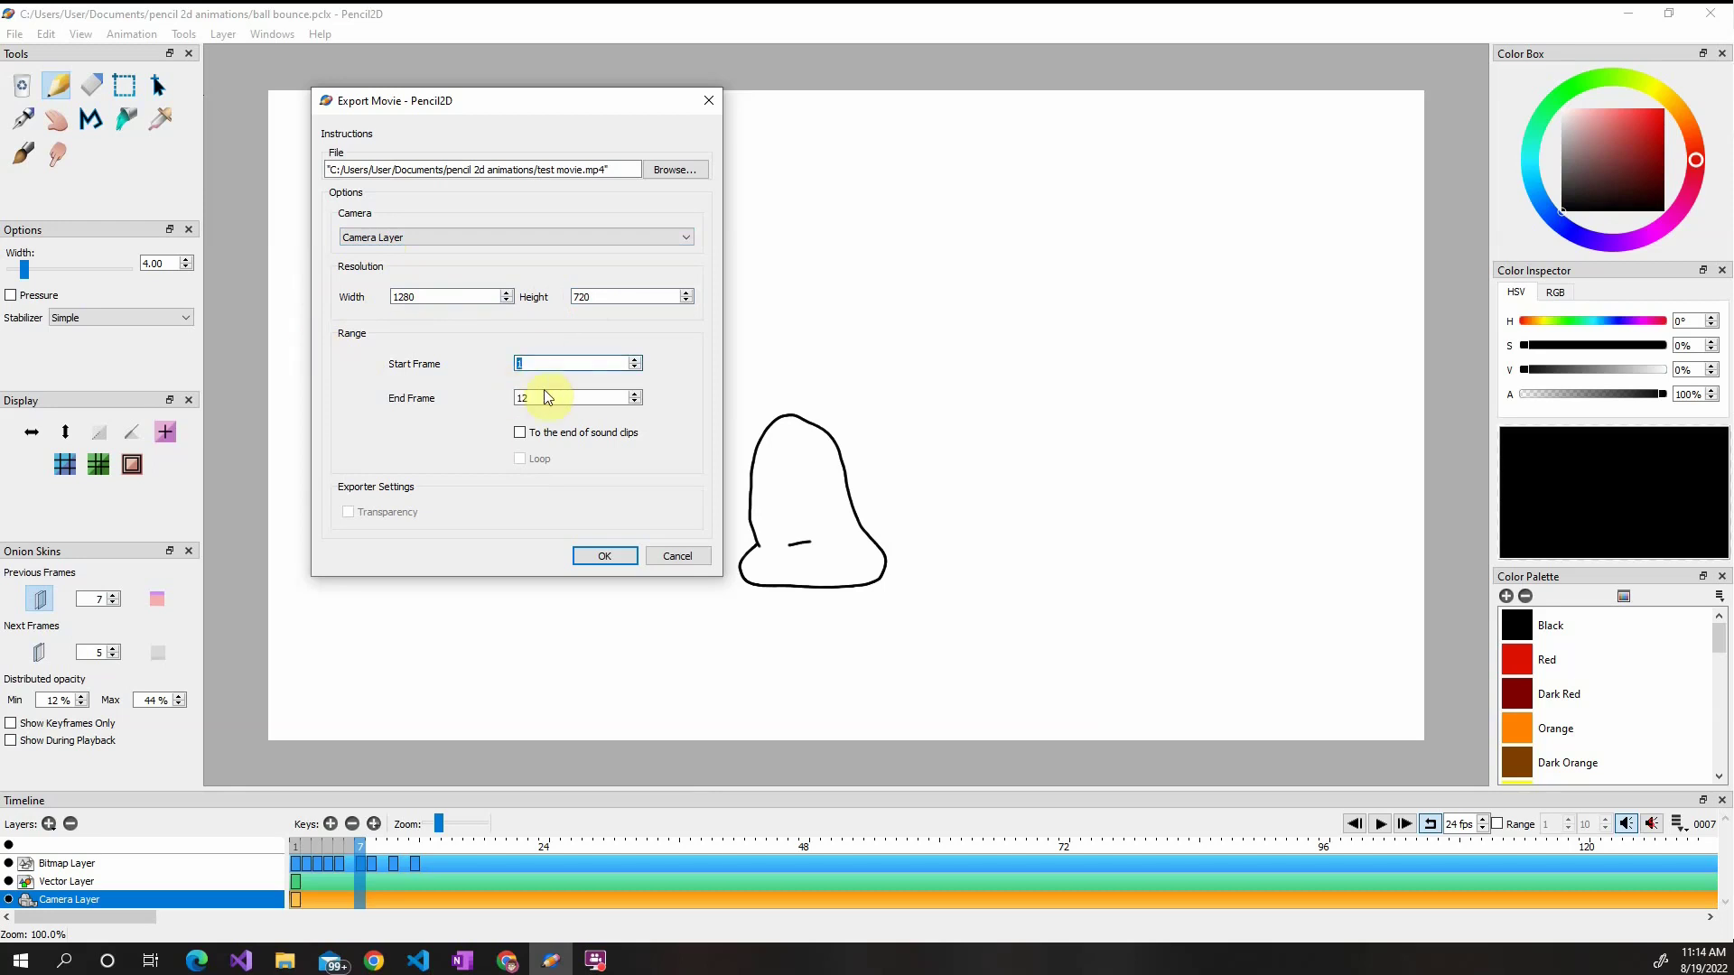
pyautogui.doubleClick(524, 398)
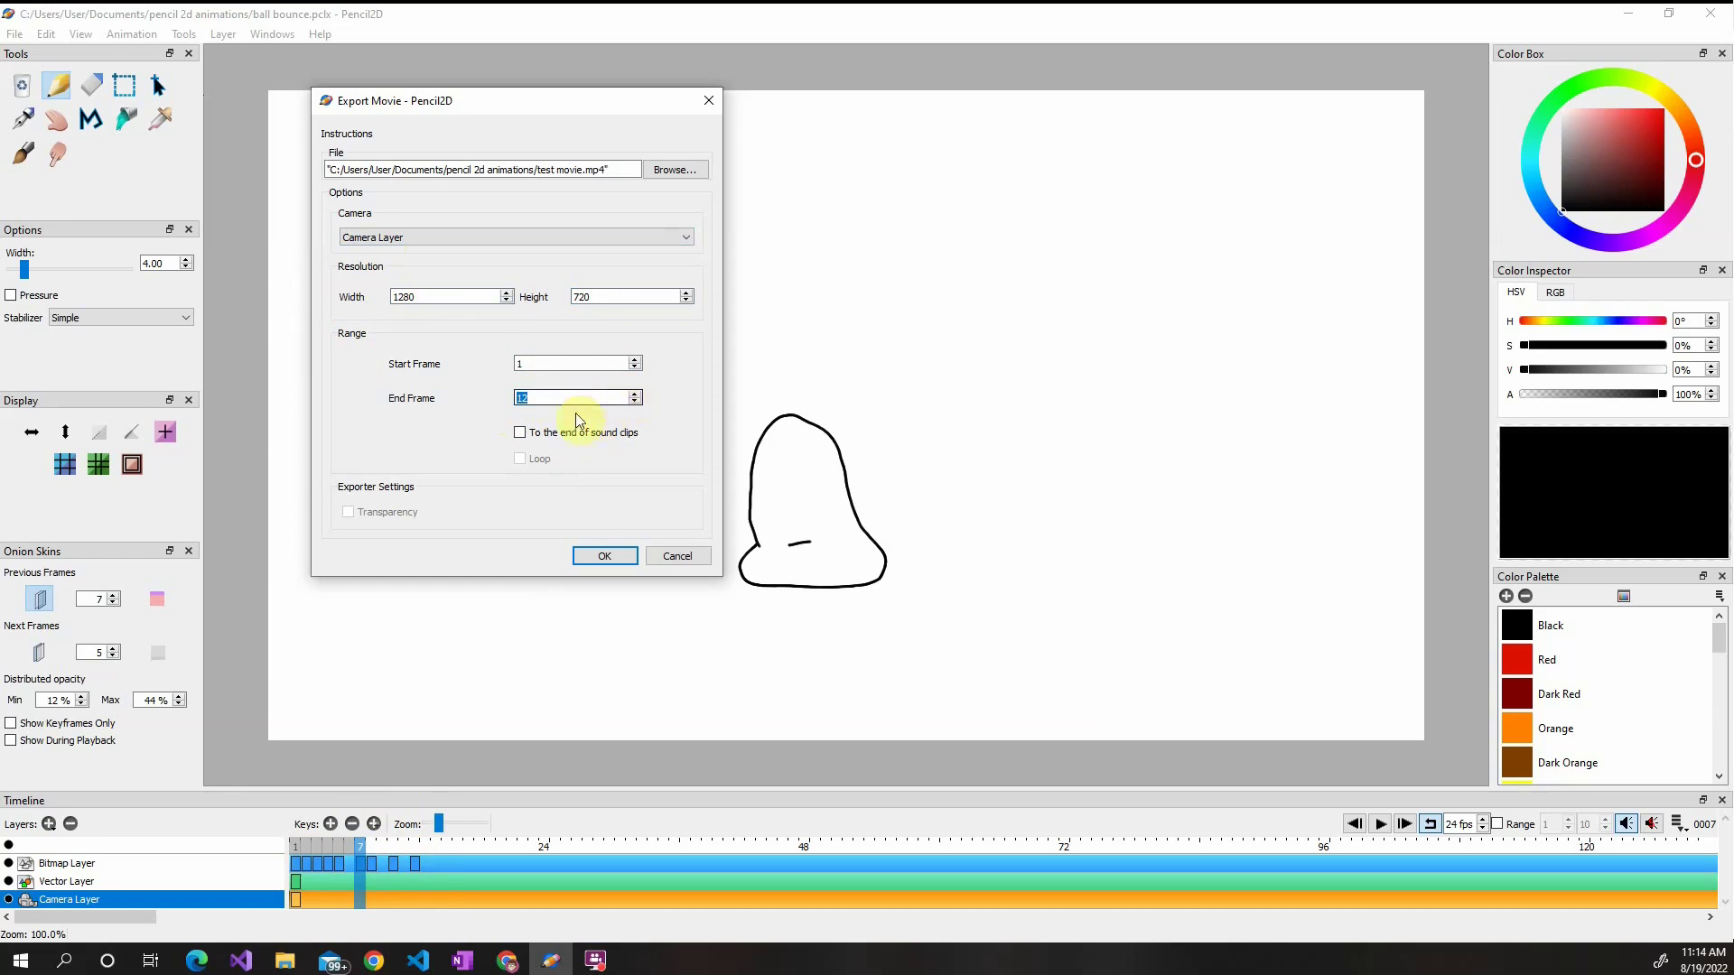
# Step: Export the movie, open it immediately in Movies & TV, then close the player
pyautogui.click(605, 553)
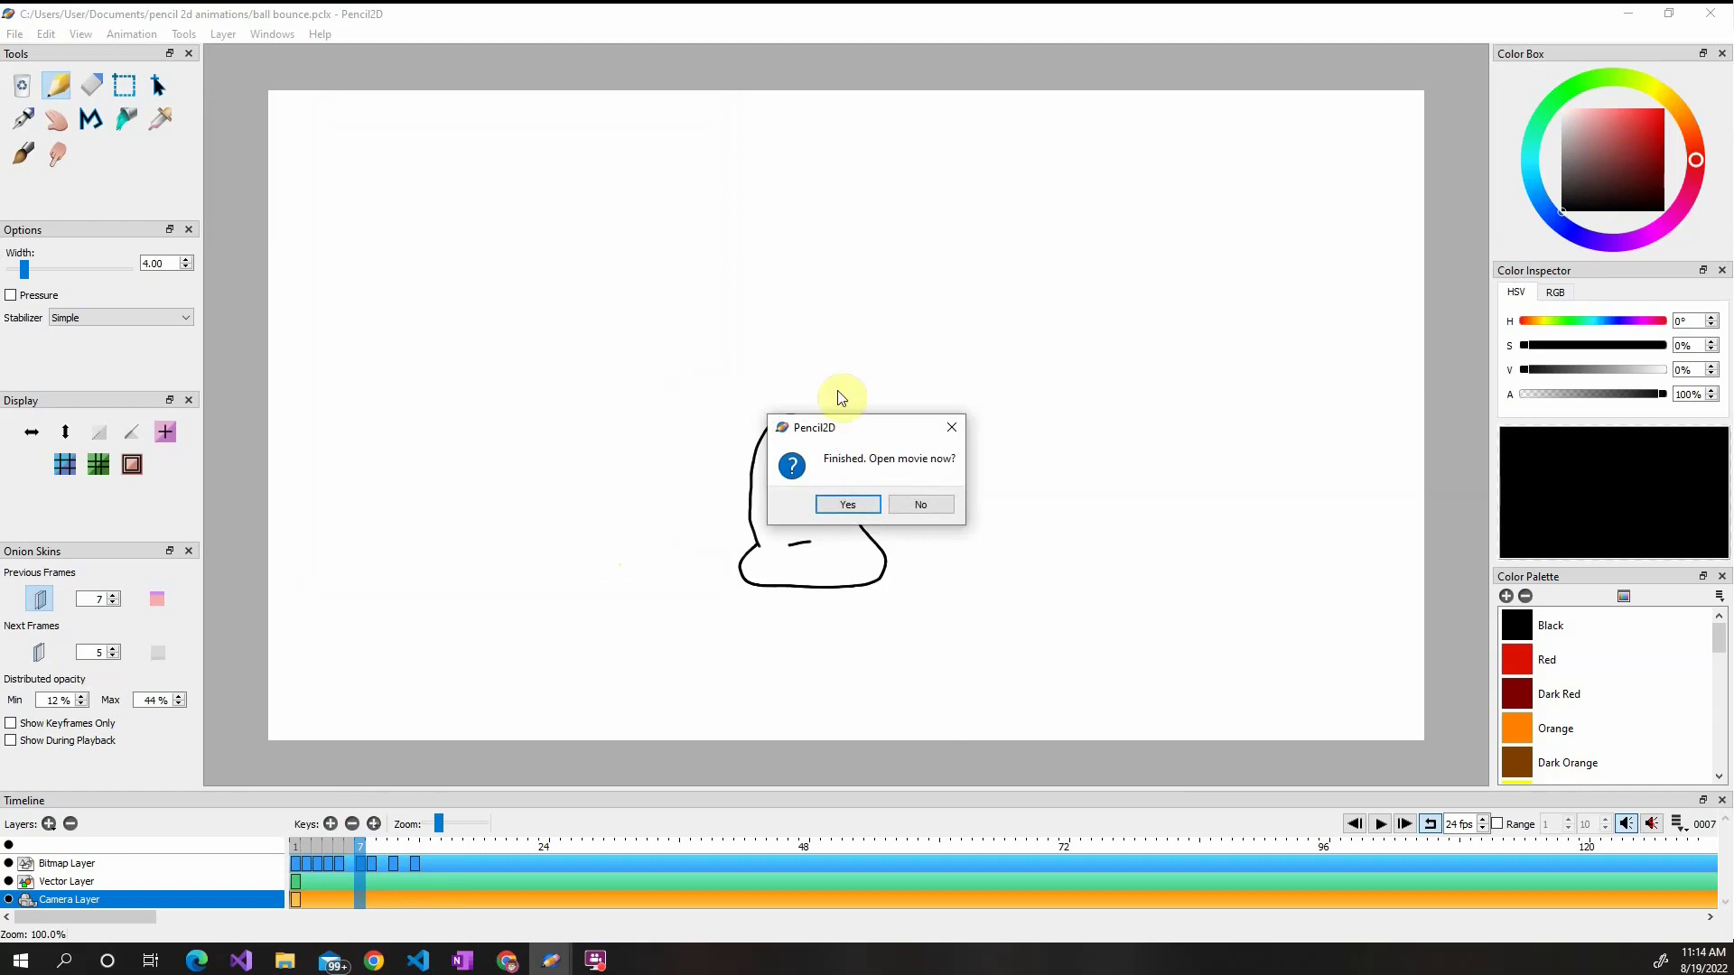
pyautogui.click(840, 506)
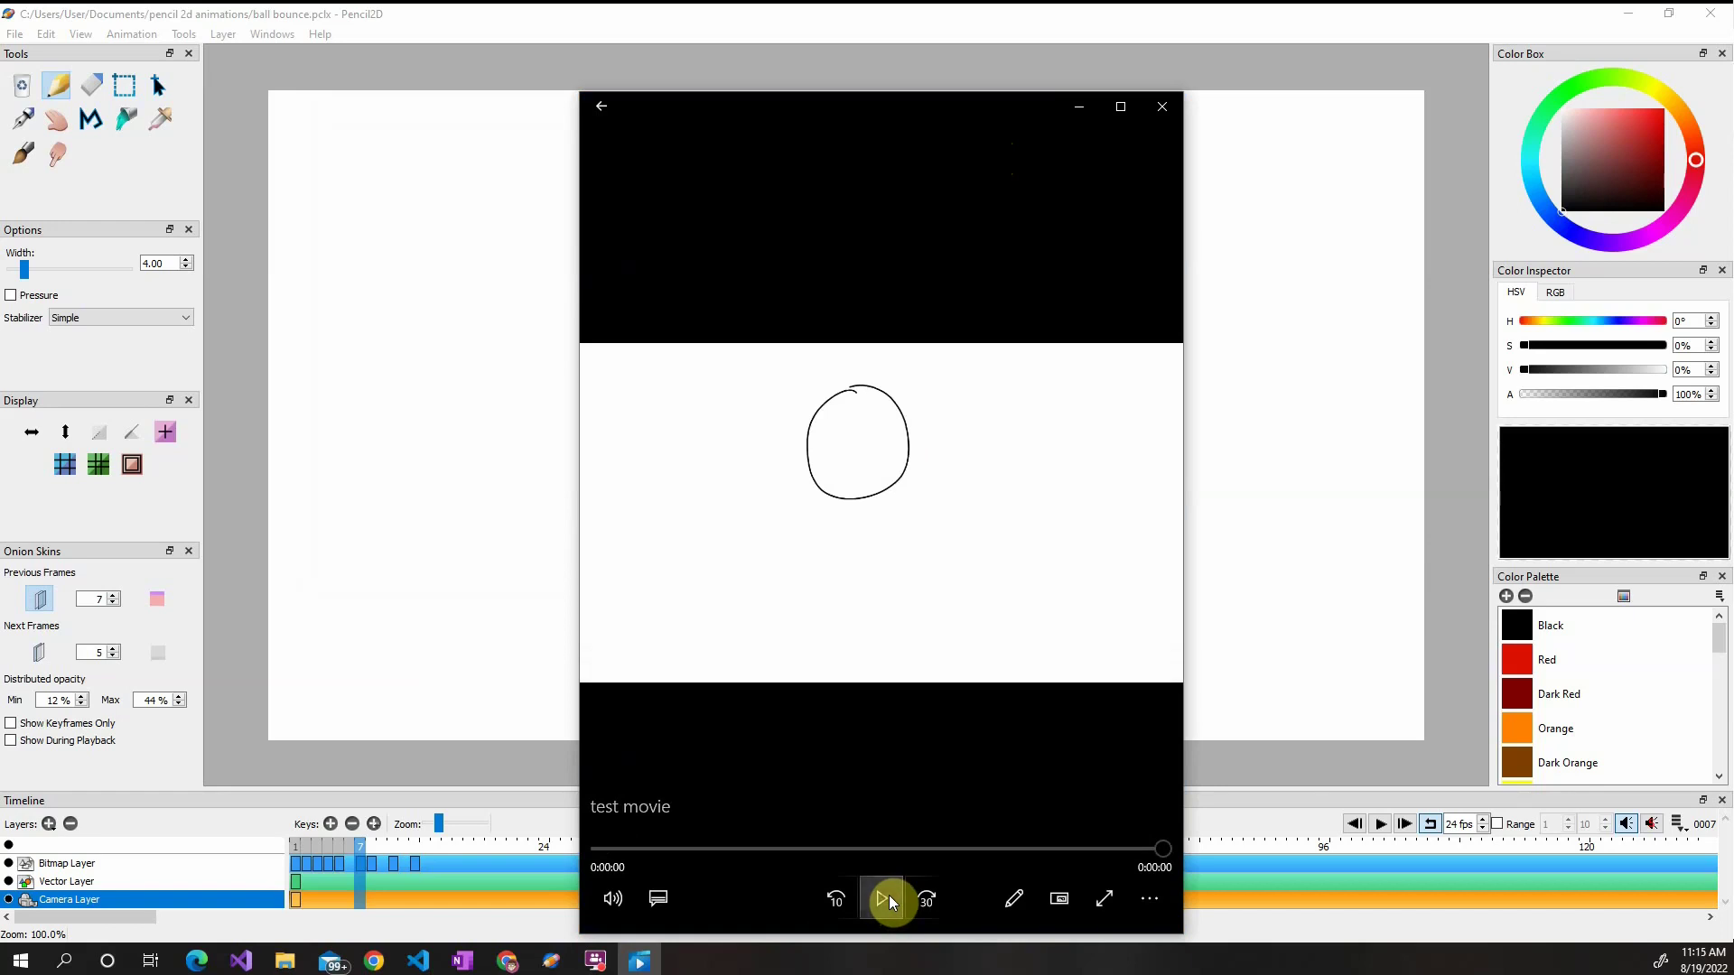
pyautogui.click(1162, 106)
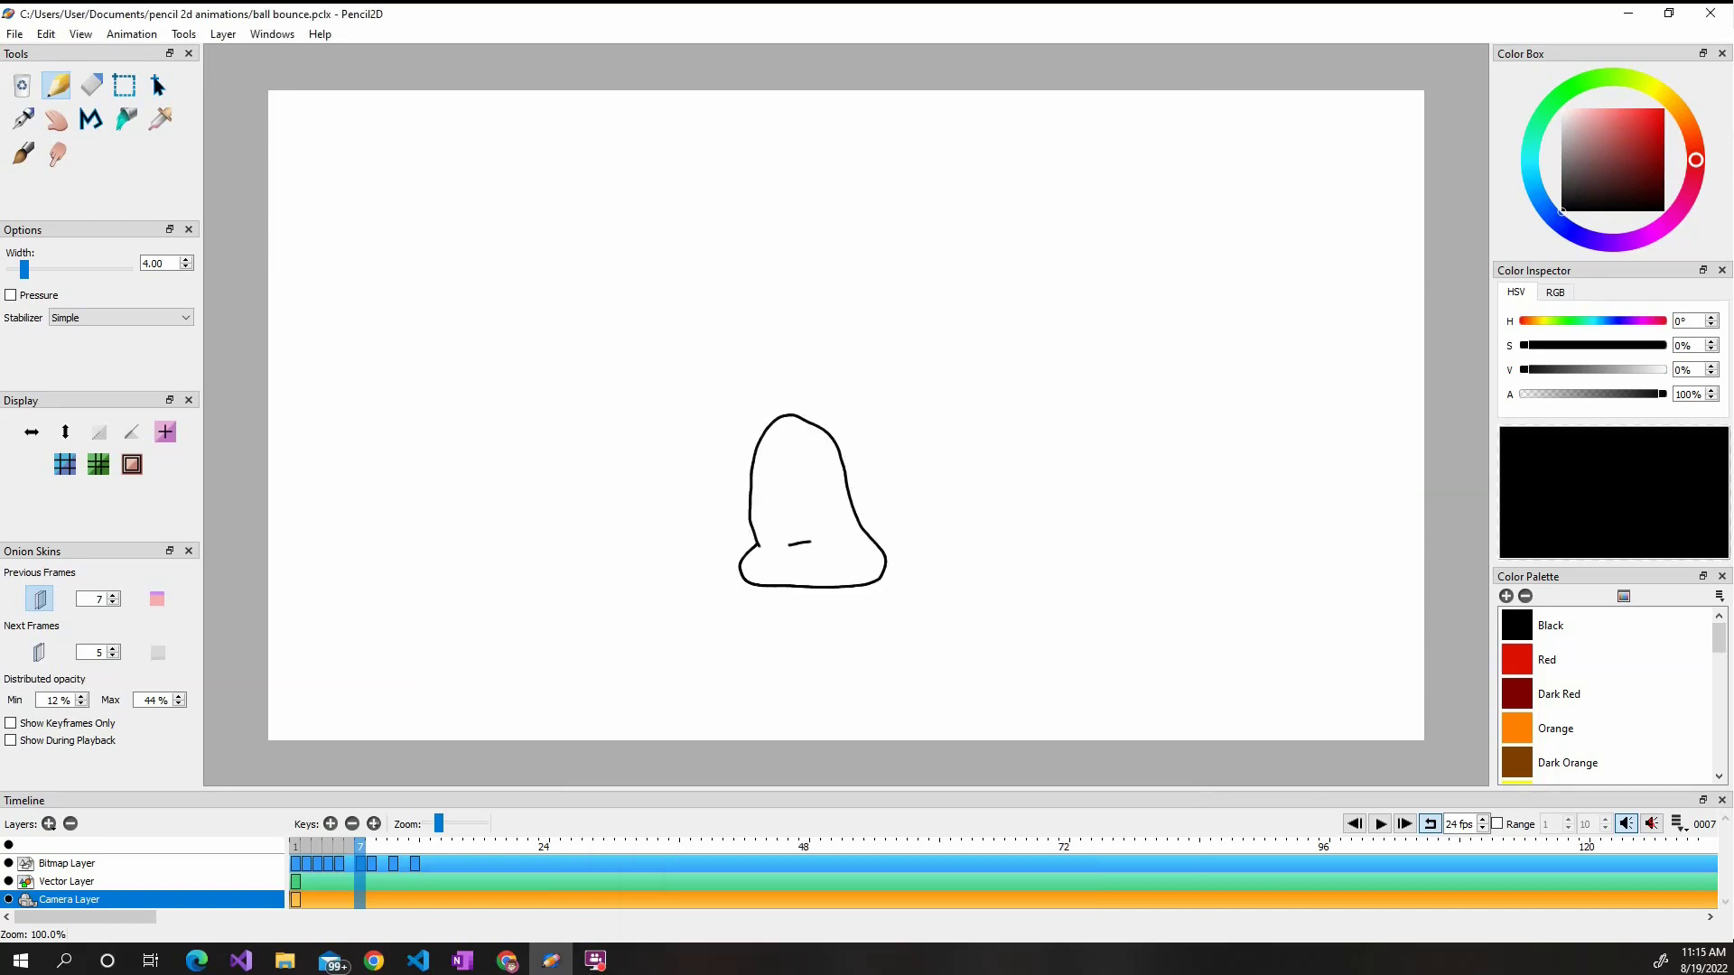